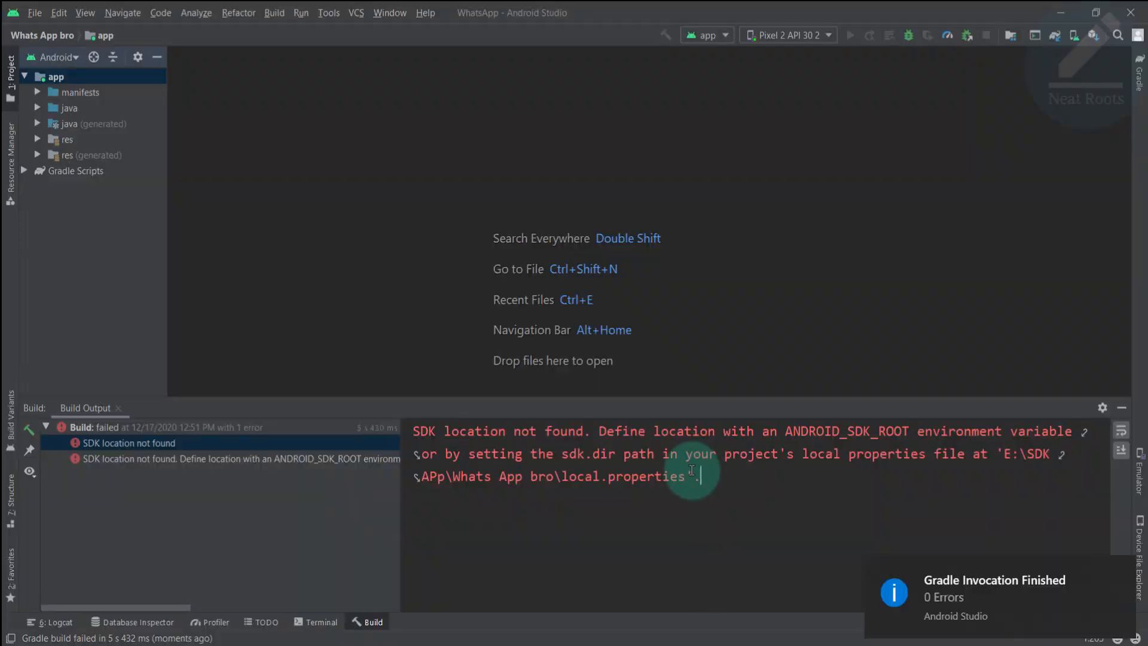
{"action": "left_click_drag", "start_coordinate": [700, 475], "coordinate": [411, 427]}
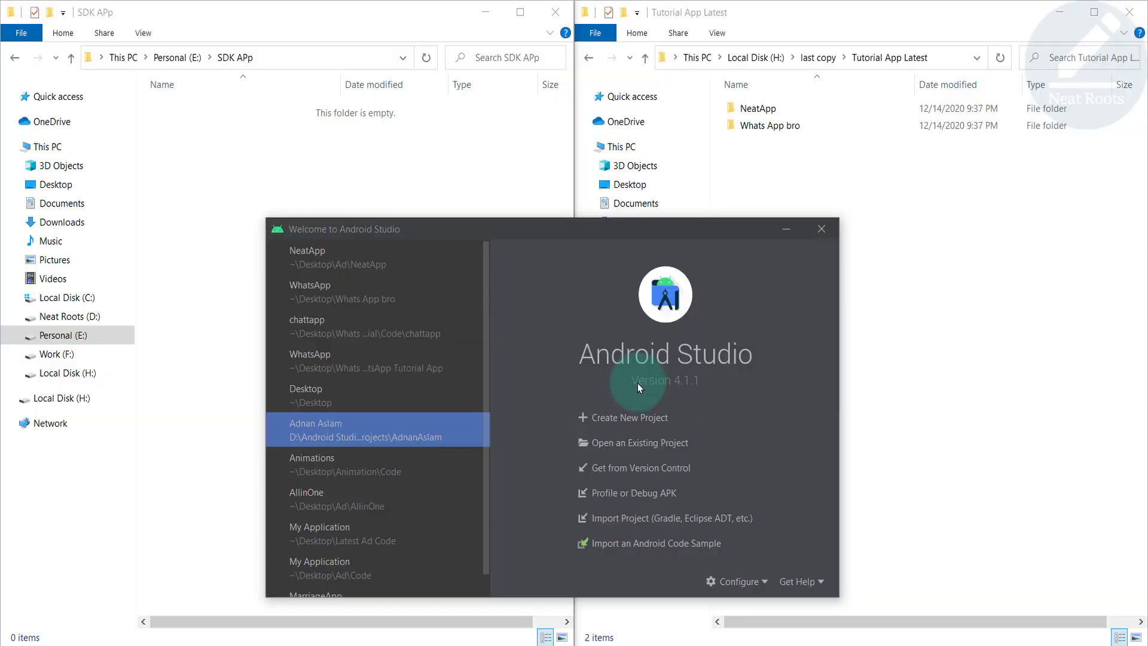
{"action": "left_click", "coordinate": [758, 108]}
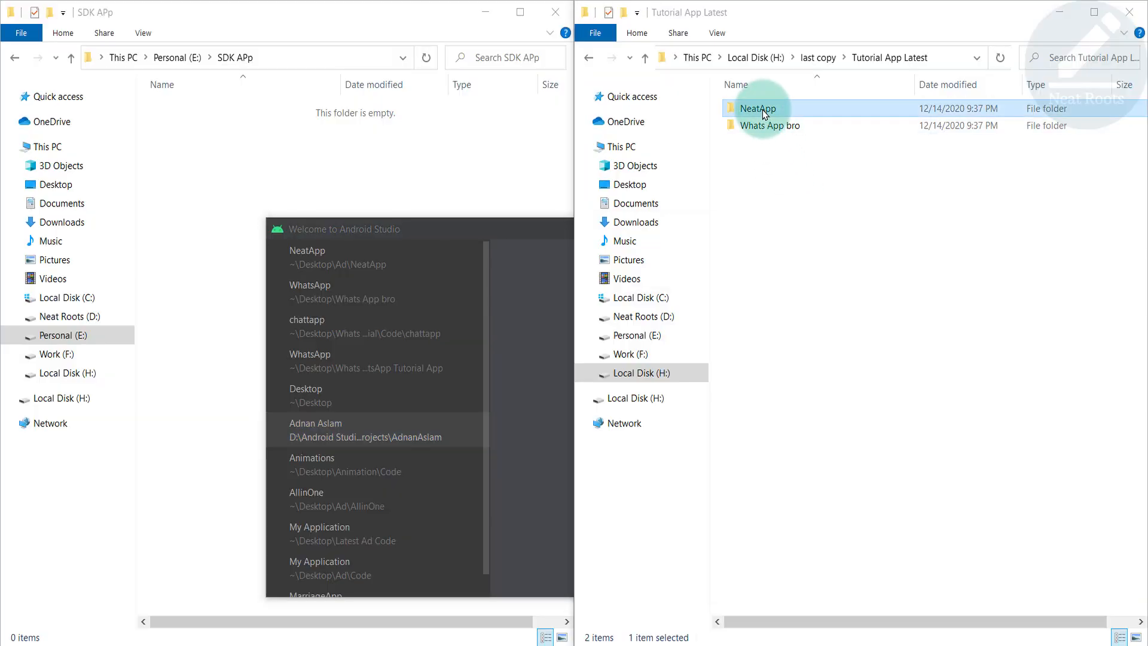
{"action": "left_click", "coordinate": [562, 223]}
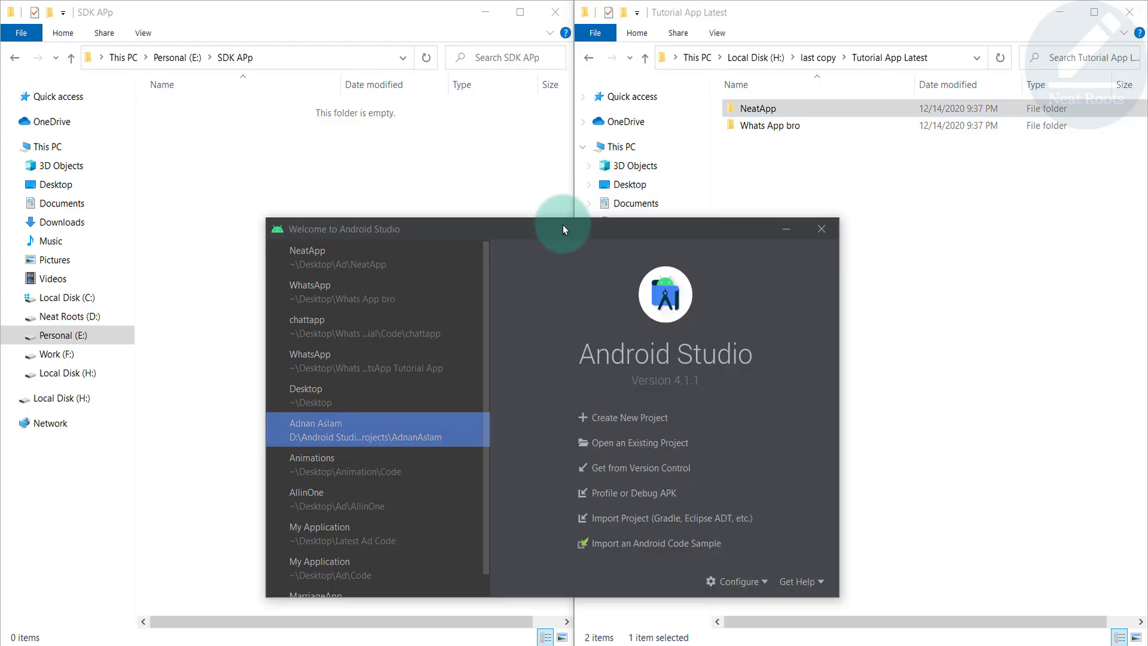
{"action": "left_click", "coordinate": [783, 109]}
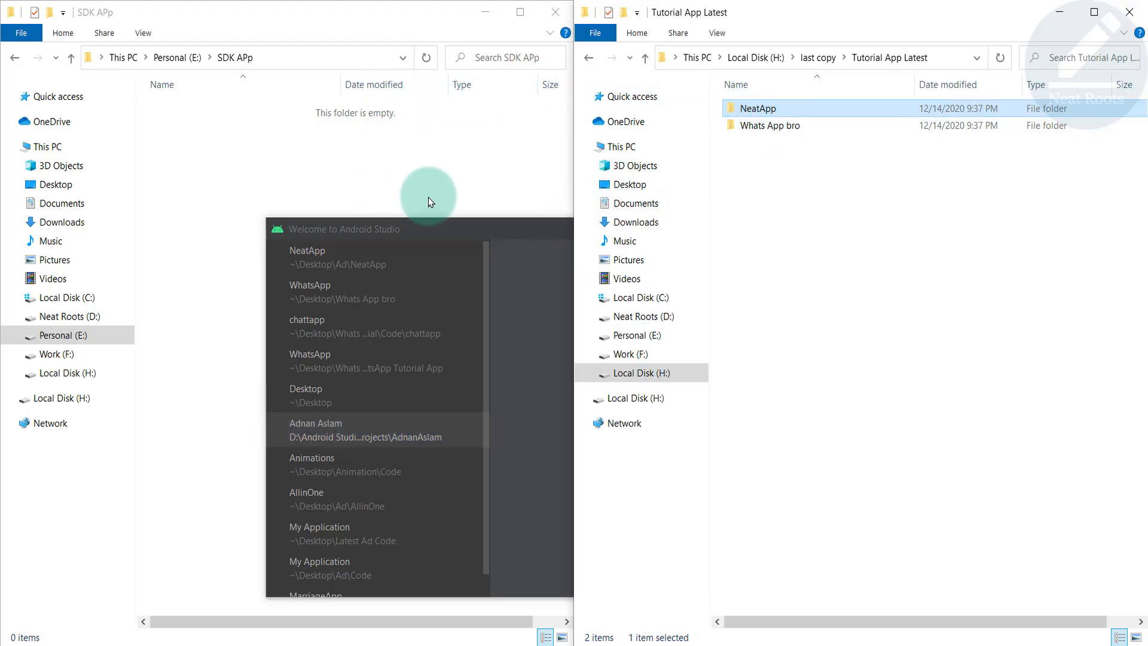
{"action": "left_click", "coordinate": [483, 232]}
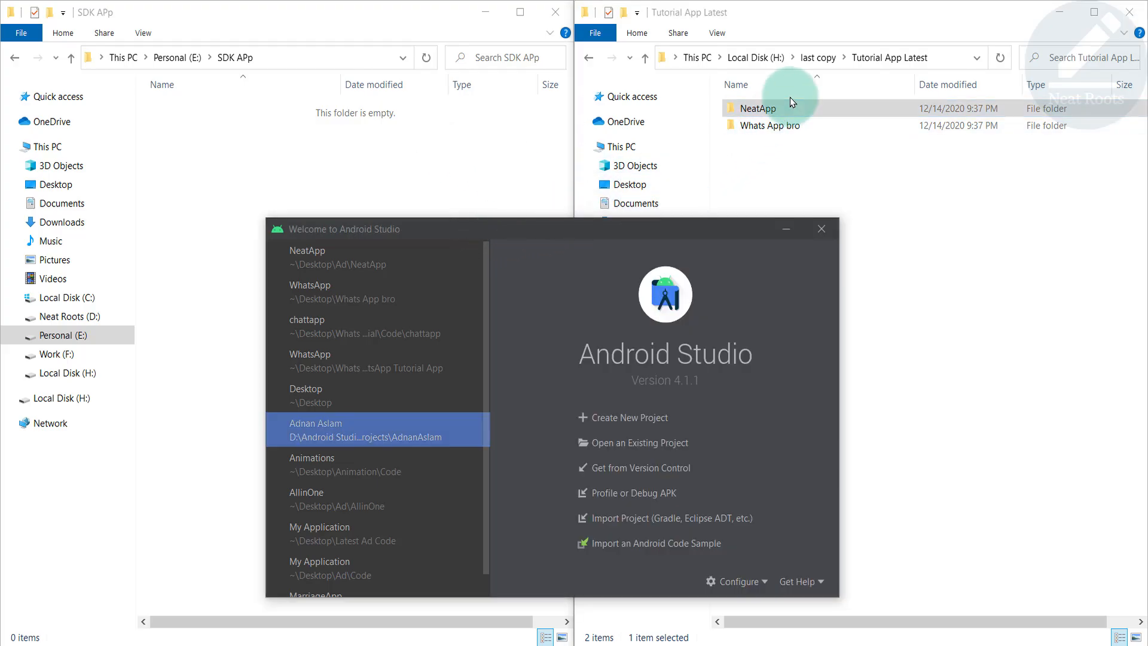
{"action": "left_click", "coordinate": [819, 141]}
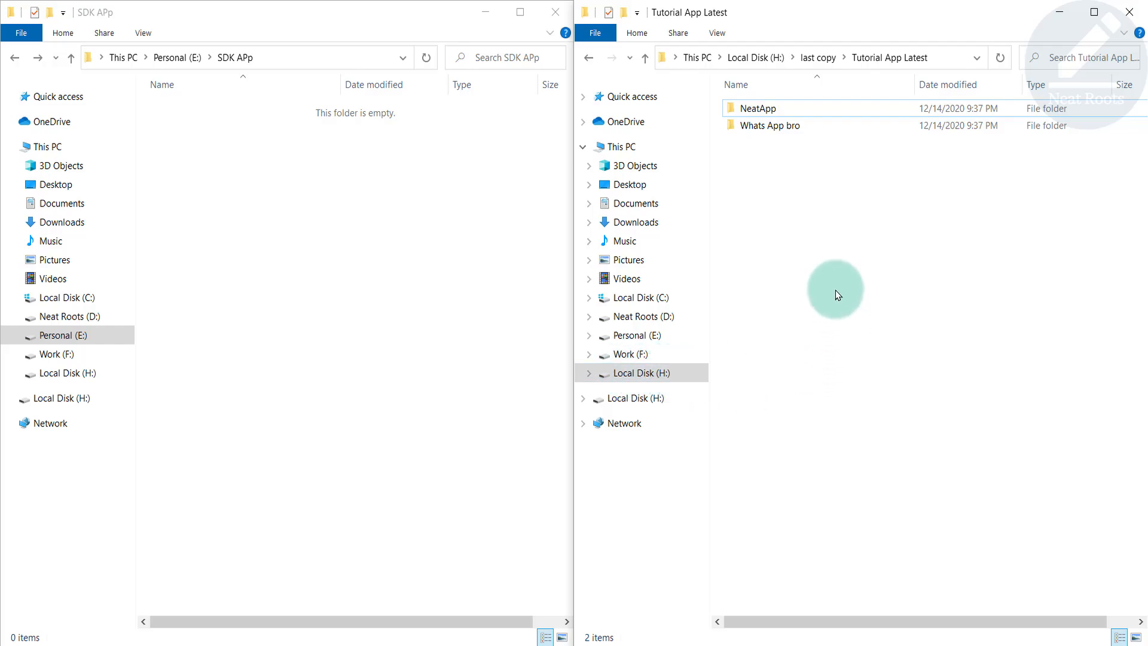
Copy the Whats App bro folder from Tutorial App Latest into the SDK APp folder on drive E
{"action": "left_click", "coordinate": [774, 125]}
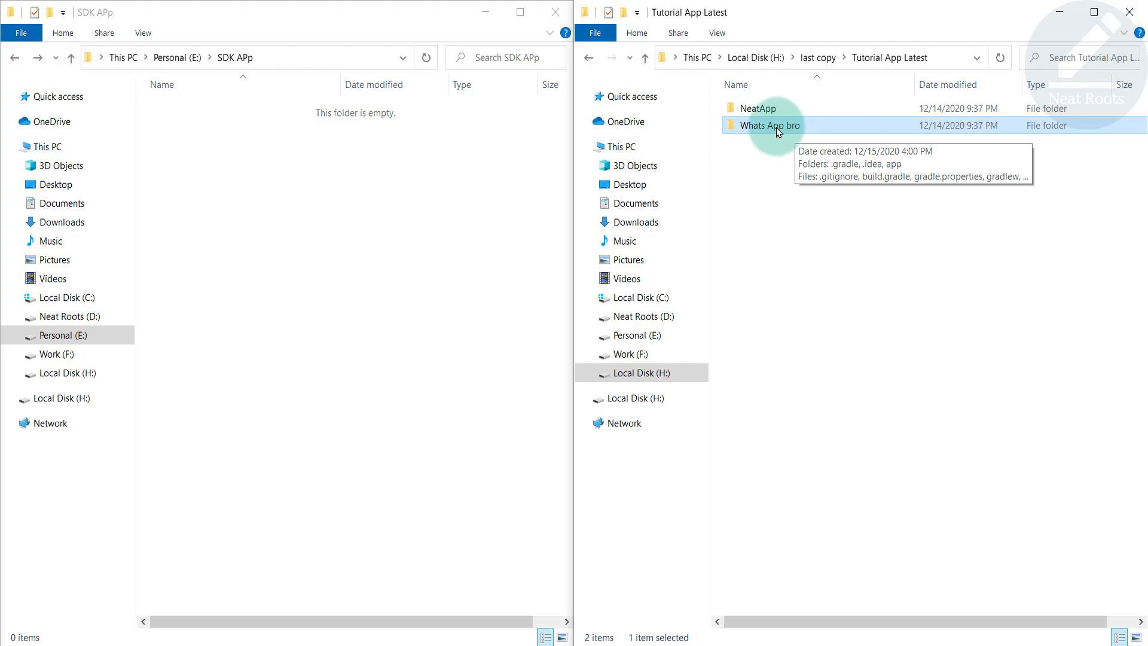
{"action": "left_click", "coordinate": [350, 245]}
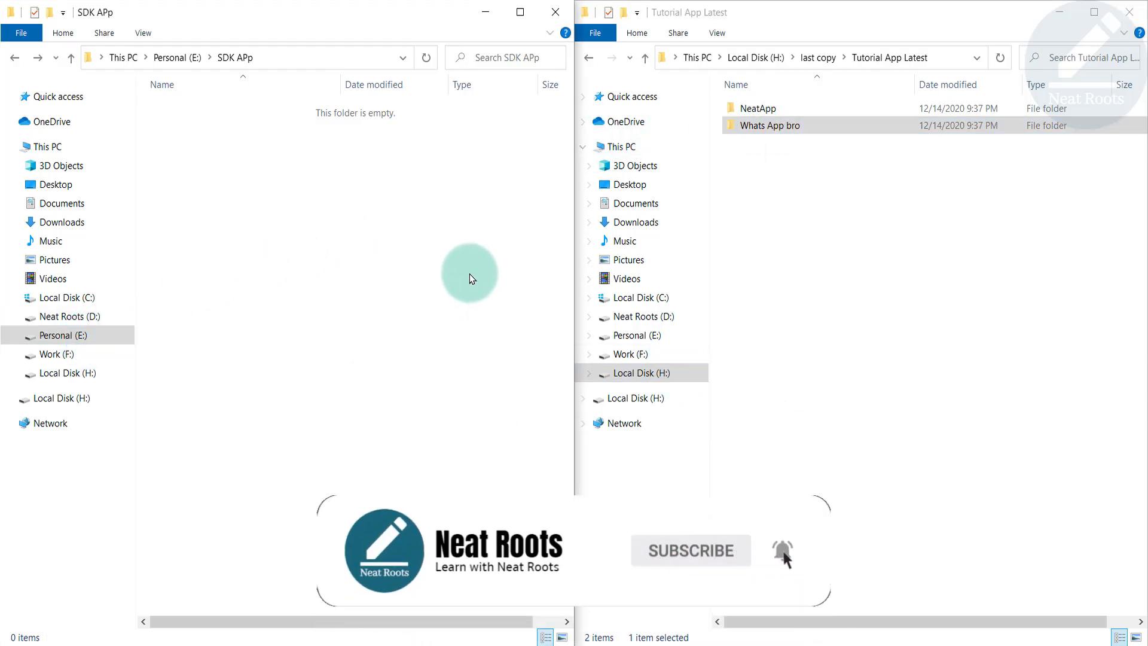
{"action": "key", "text": "ctrl+v"}
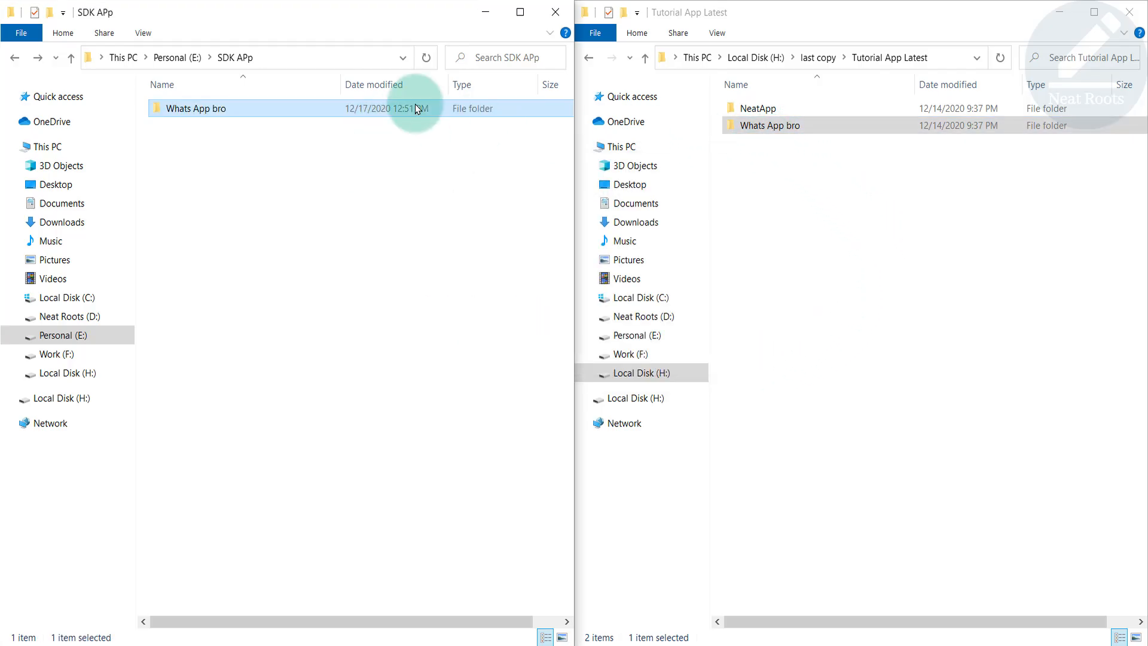
Copy the SDK APp folder path, switch to Android Studio and open the existing project Whats App bro from E:\SDK APp
{"action": "left_click", "coordinate": [520, 13]}
{"action": "left_click", "coordinate": [448, 51]}
{"action": "key", "text": "ctrl+c"}
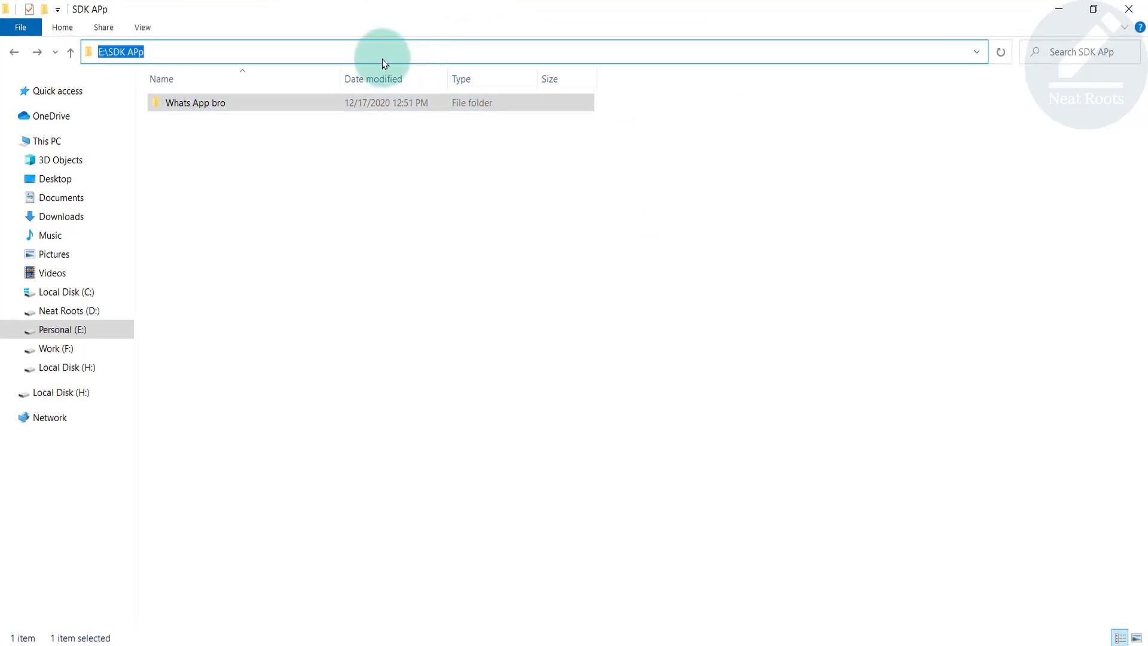
{"action": "left_click", "coordinate": [536, 643]}
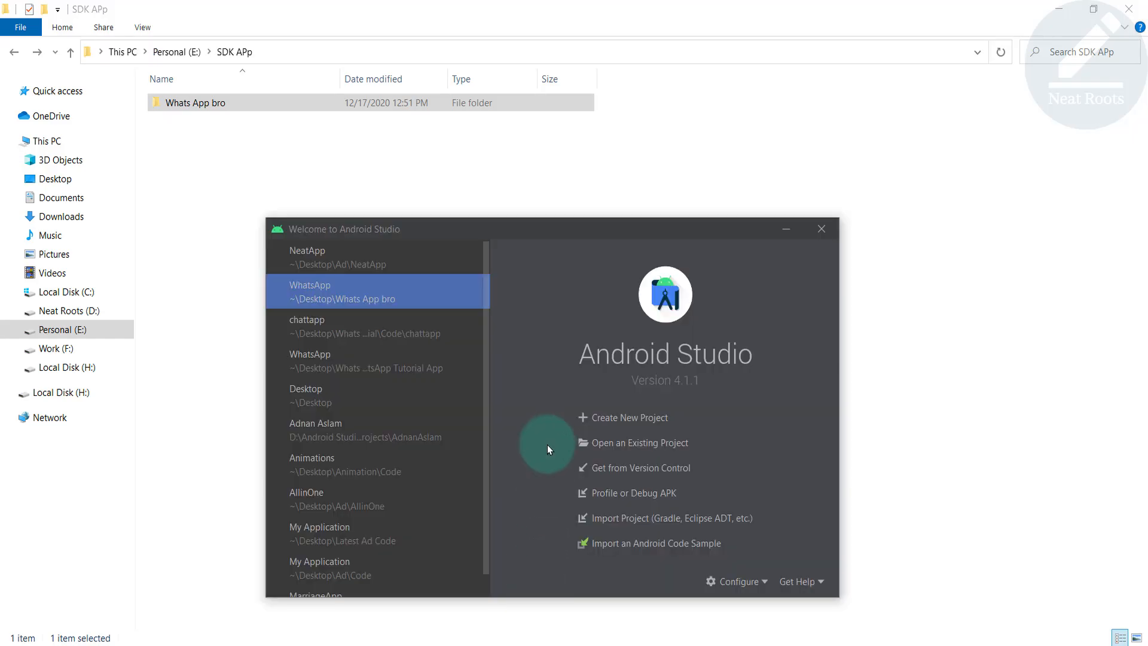
{"action": "left_click", "coordinate": [600, 450]}
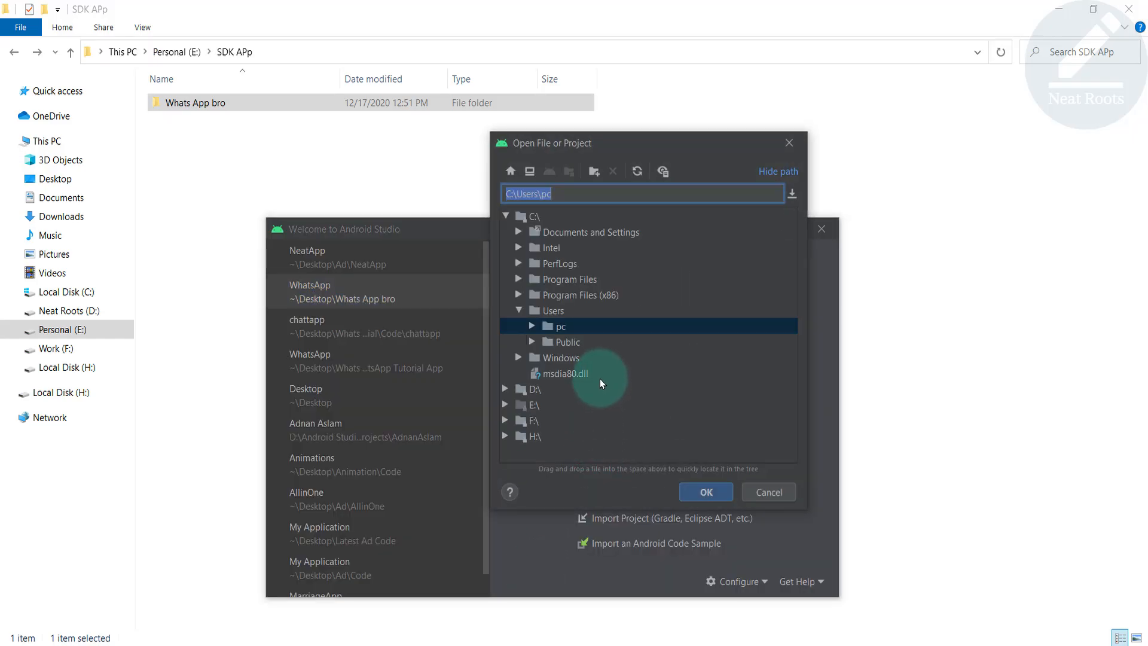
{"action": "key", "text": "ctrl+v"}
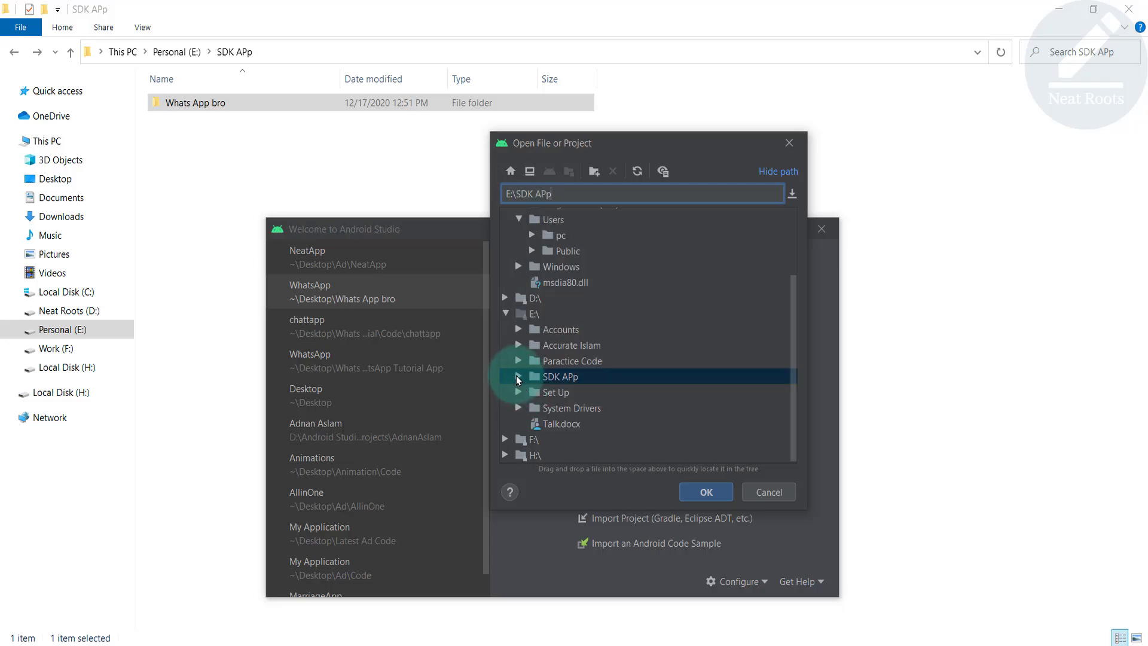
{"action": "left_click", "coordinate": [518, 377]}
{"action": "left_click", "coordinate": [557, 393]}
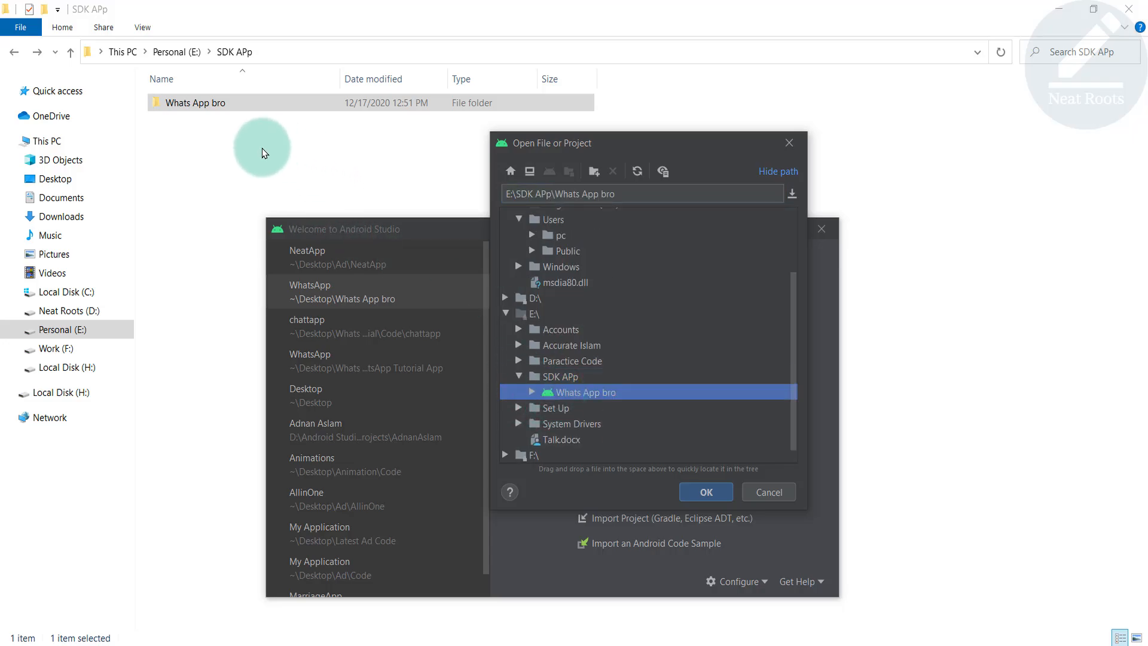
{"action": "left_click", "coordinate": [706, 492]}
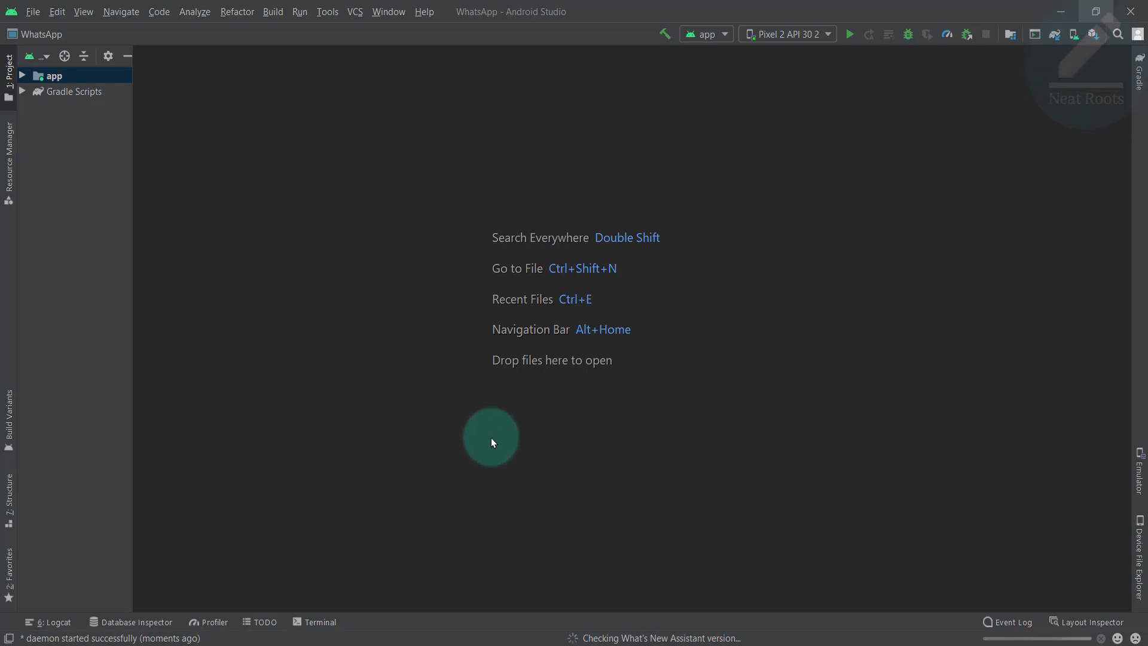
Widen the project tree, expand the app module and run the app on the Pixel 2 API 30 2 device
{"action": "left_click_drag", "start_coordinate": [133, 405], "coordinate": [167, 401]}
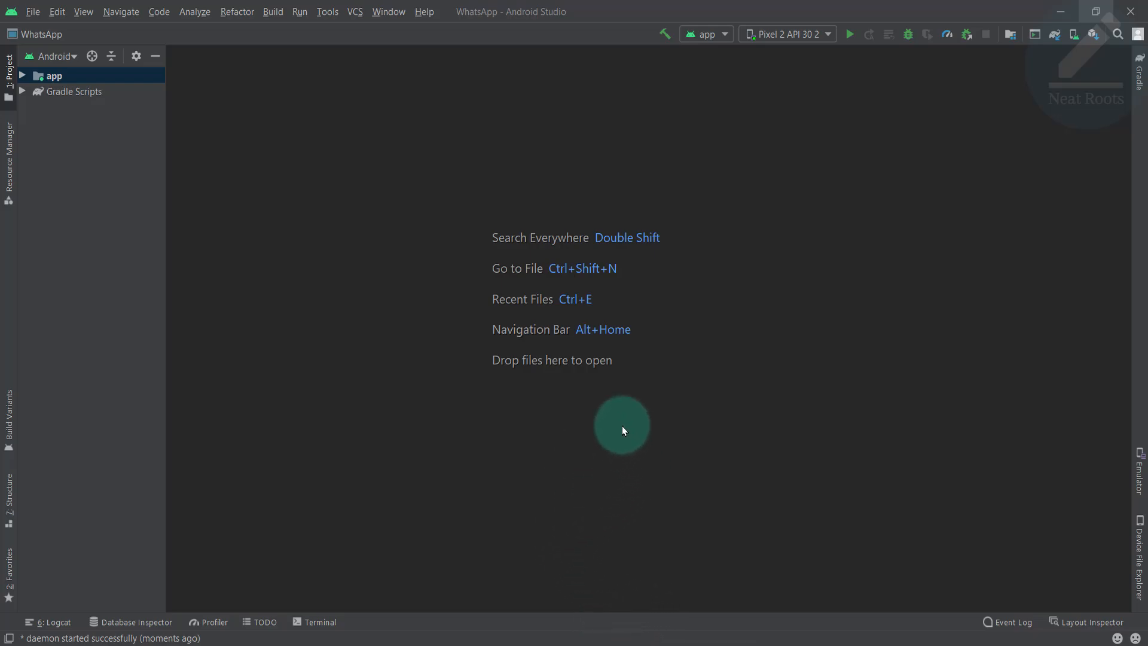
{"action": "left_click", "coordinate": [21, 75]}
{"action": "left_click", "coordinate": [855, 34]}
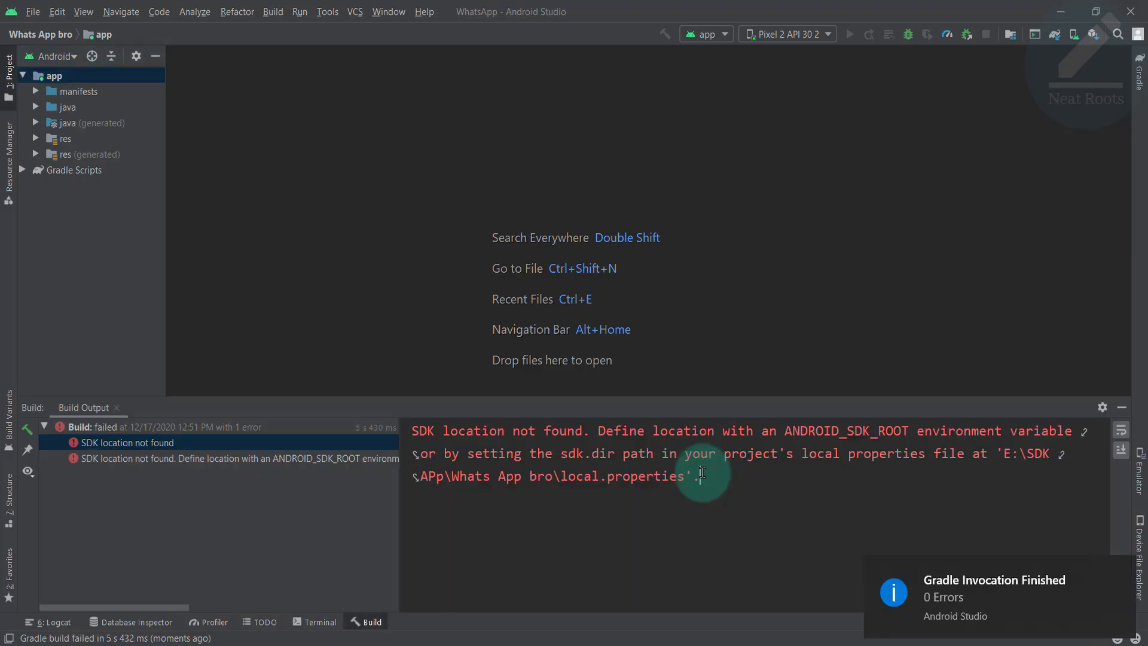
Examine the build error text about the SDK location, the ANDROID_SDK_ROOT variable and the local.properties path
{"action": "left_click_drag", "start_coordinate": [701, 477], "coordinate": [411, 428]}
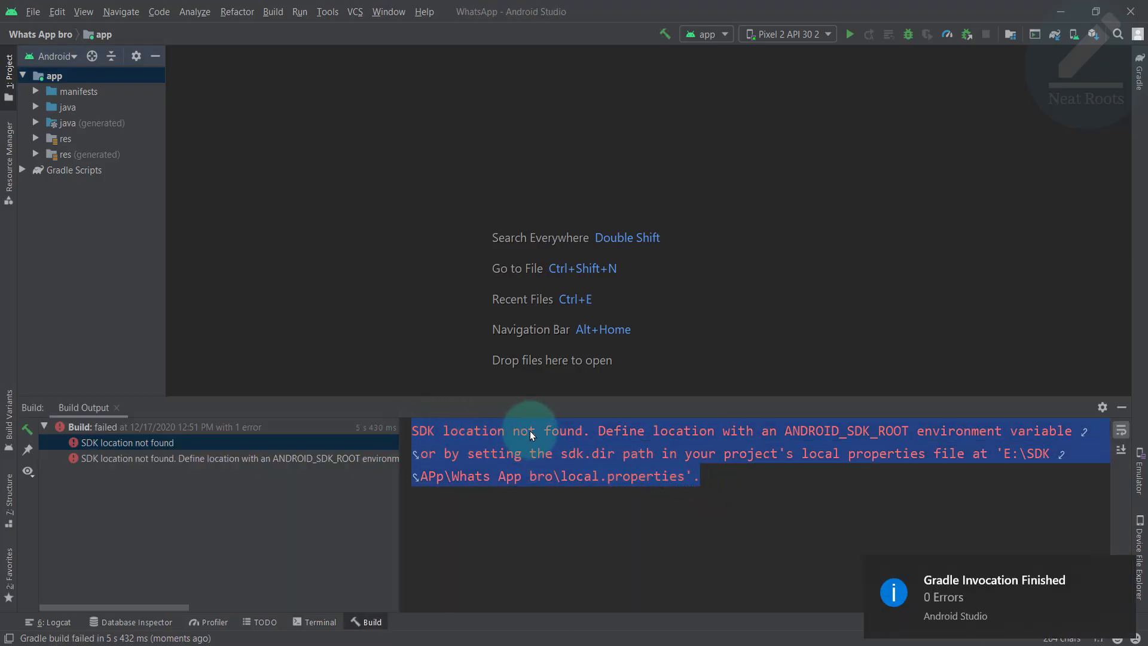
{"action": "left_click_drag", "start_coordinate": [598, 430], "coordinate": [990, 441]}
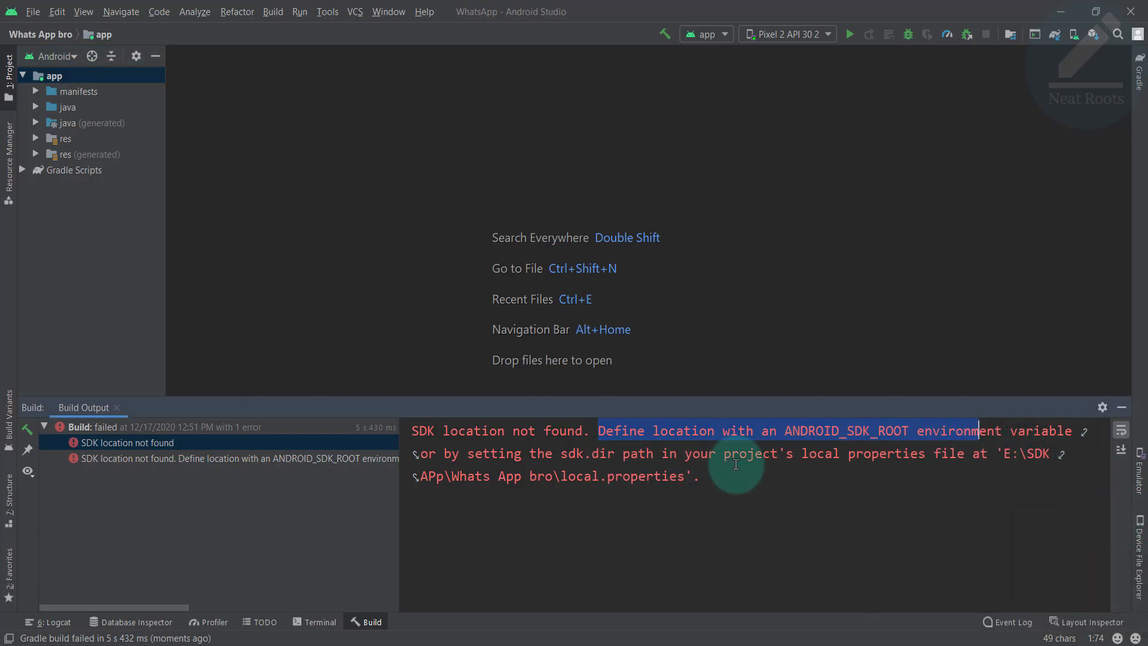
{"action": "left_click_drag", "start_coordinate": [1002, 453], "coordinate": [558, 475]}
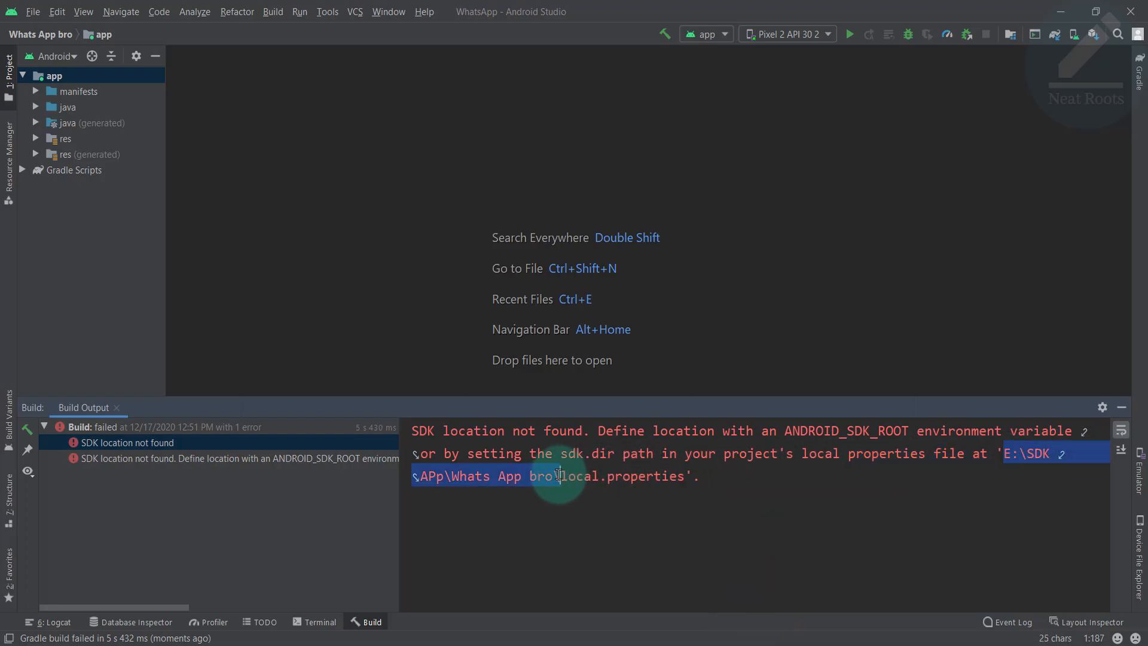
{"action": "double_click", "coordinate": [516, 477]}
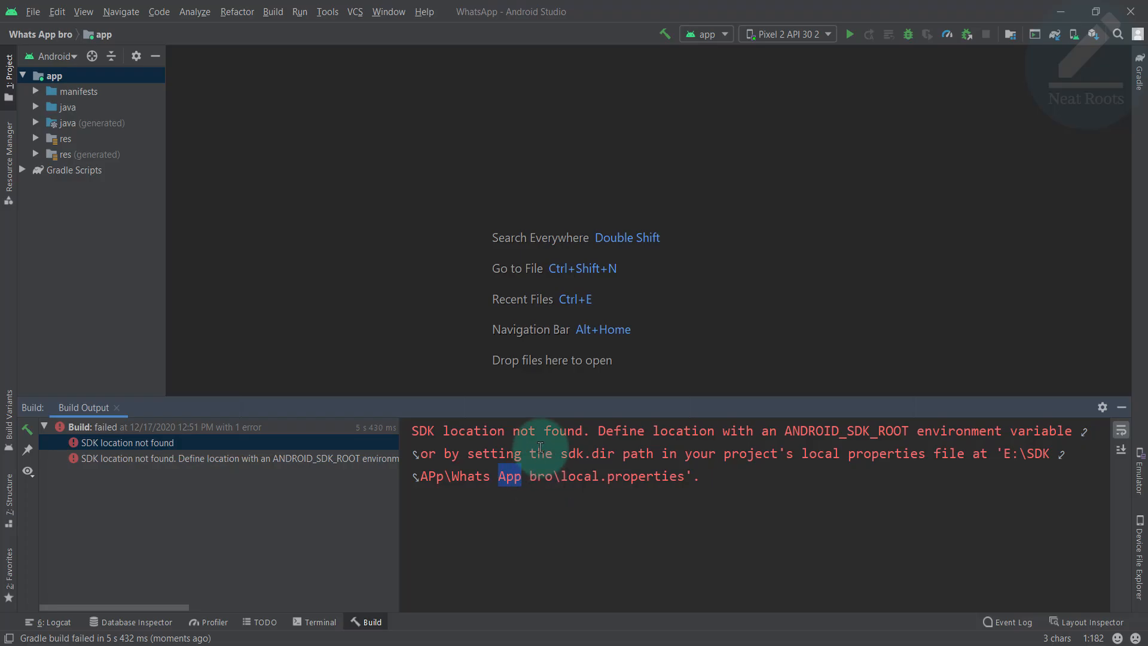
Open the IDE settings and search them for "sdk" to reach the Android SDK page
{"action": "left_click", "coordinate": [33, 12]}
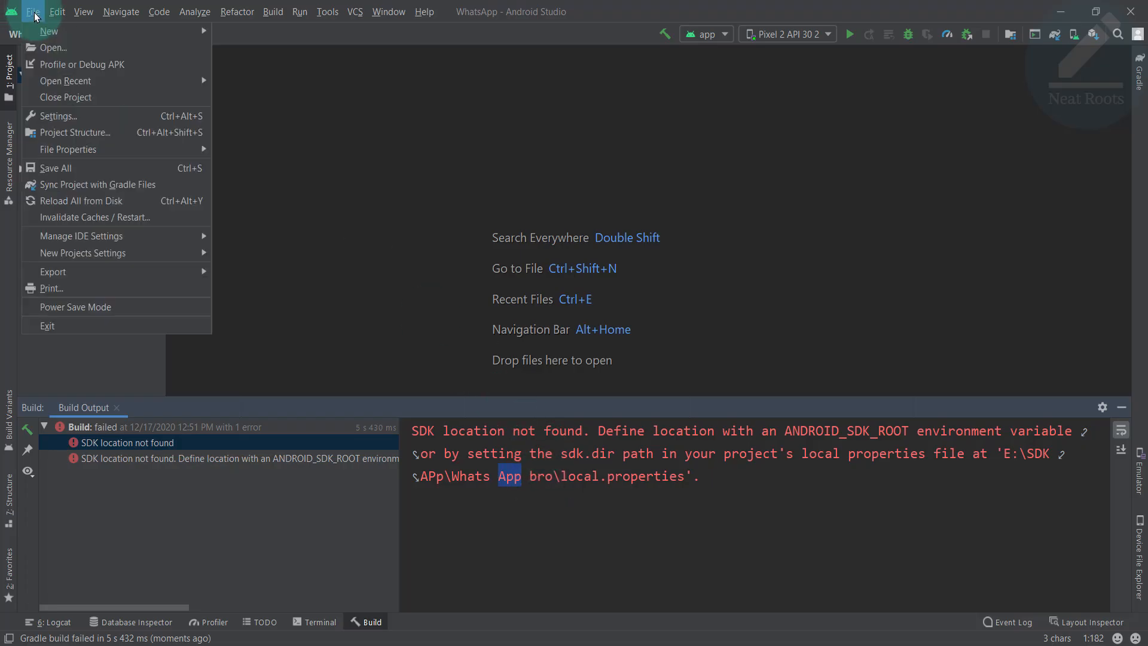
{"action": "left_click", "coordinate": [66, 114]}
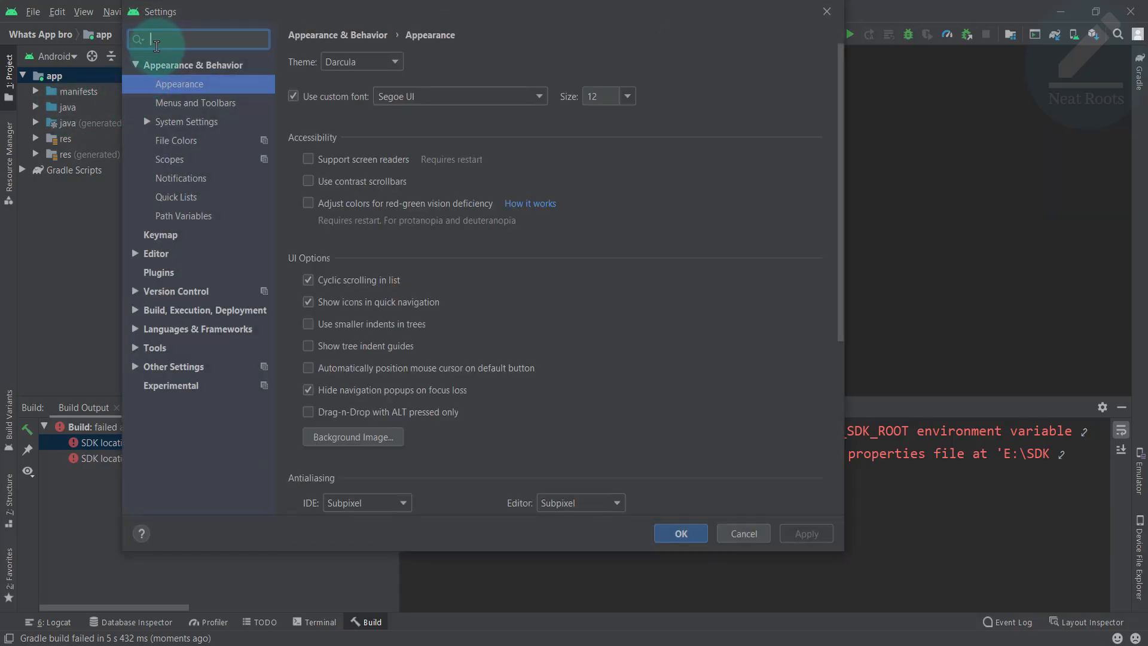
{"action": "type", "text": "s"}
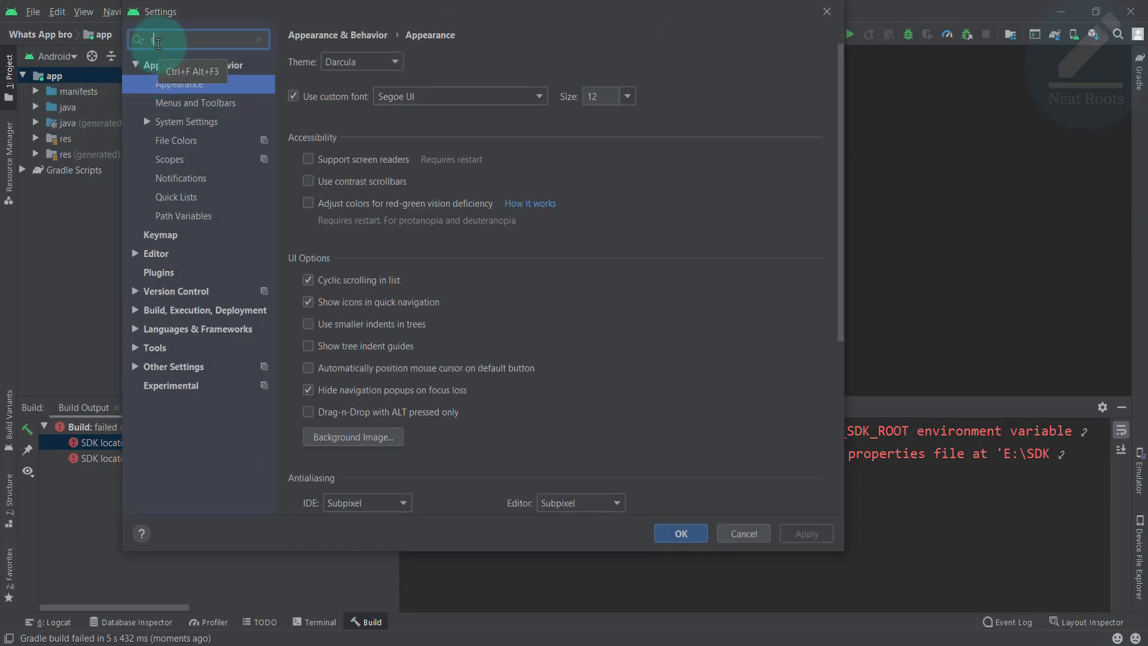
{"action": "type", "text": "dk"}
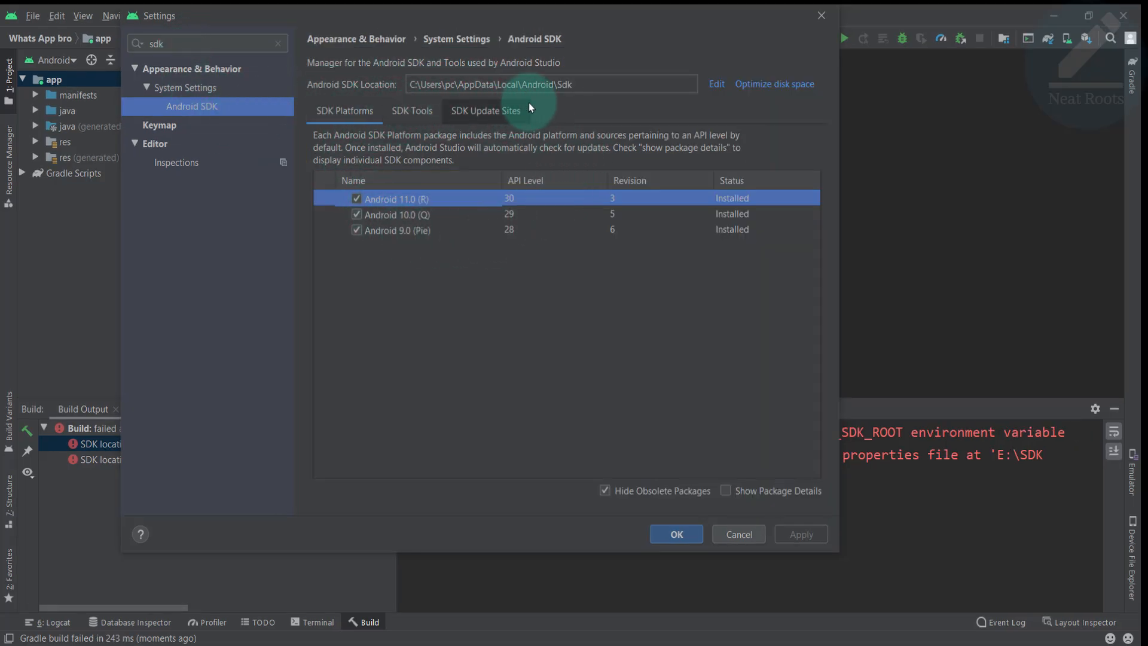
Open the SDK location C:\Users\pc\AppData\Local\Android\Sdk in File Explorer, check the folder's contents and close the window
{"action": "left_click", "coordinate": [582, 83]}
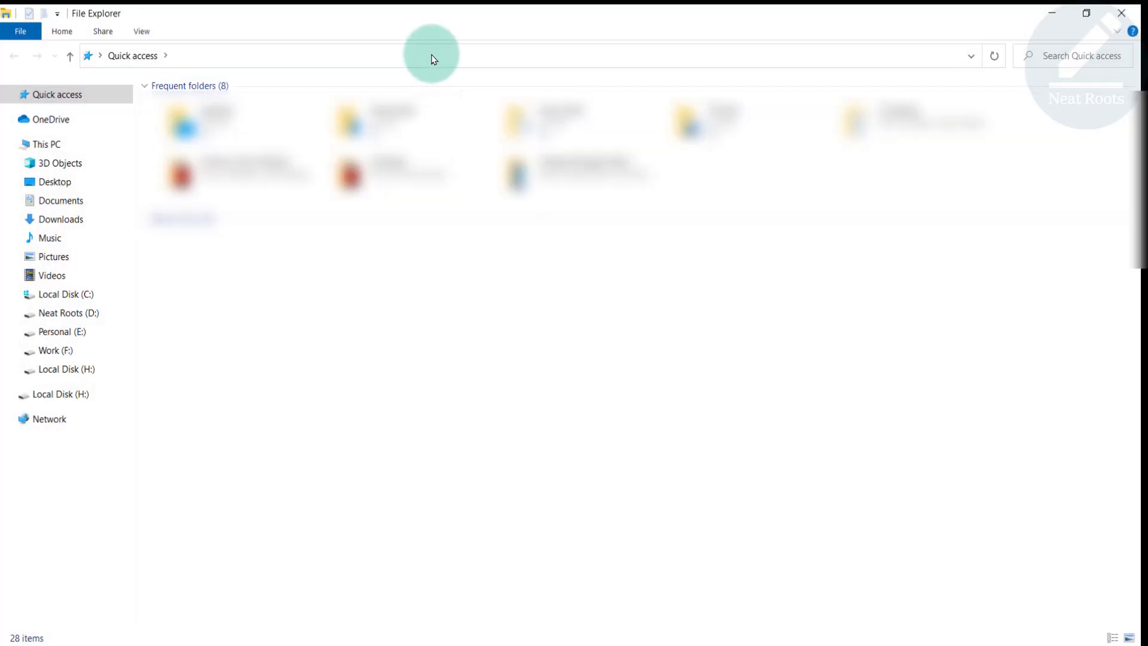
{"action": "left_click", "coordinate": [432, 55]}
{"action": "type", "text": "C:\\Users\\pc\\AppData\\Local\\Android\\Sdk"}
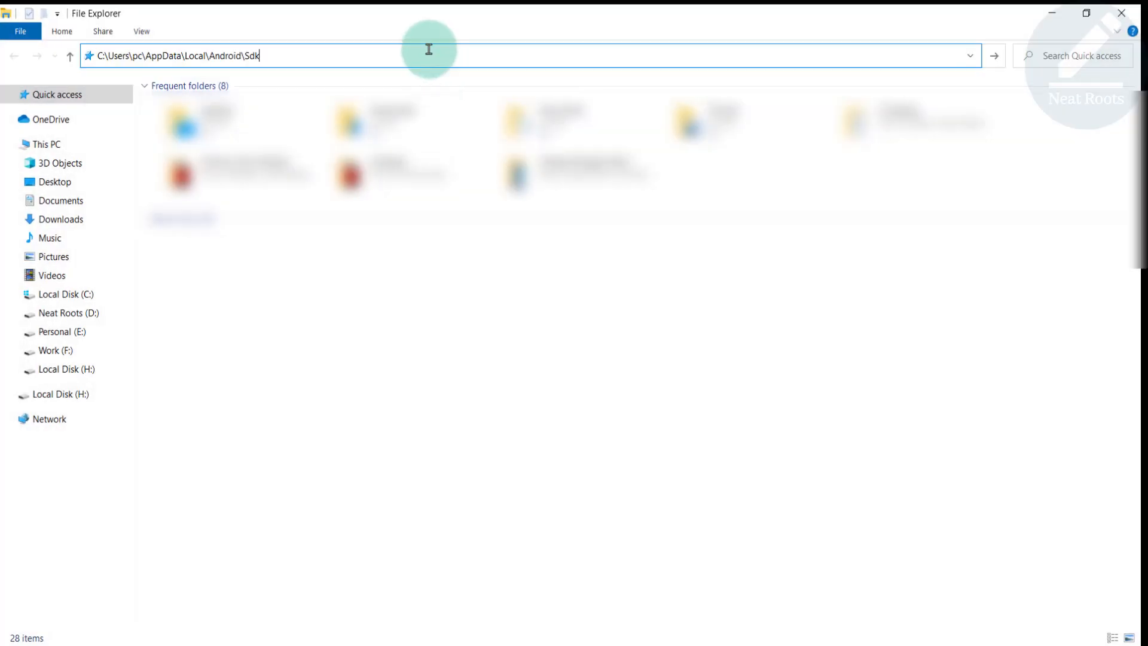
{"action": "key", "text": "Return"}
{"action": "left_click_drag", "start_coordinate": [370, 468], "coordinate": [357, 102]}
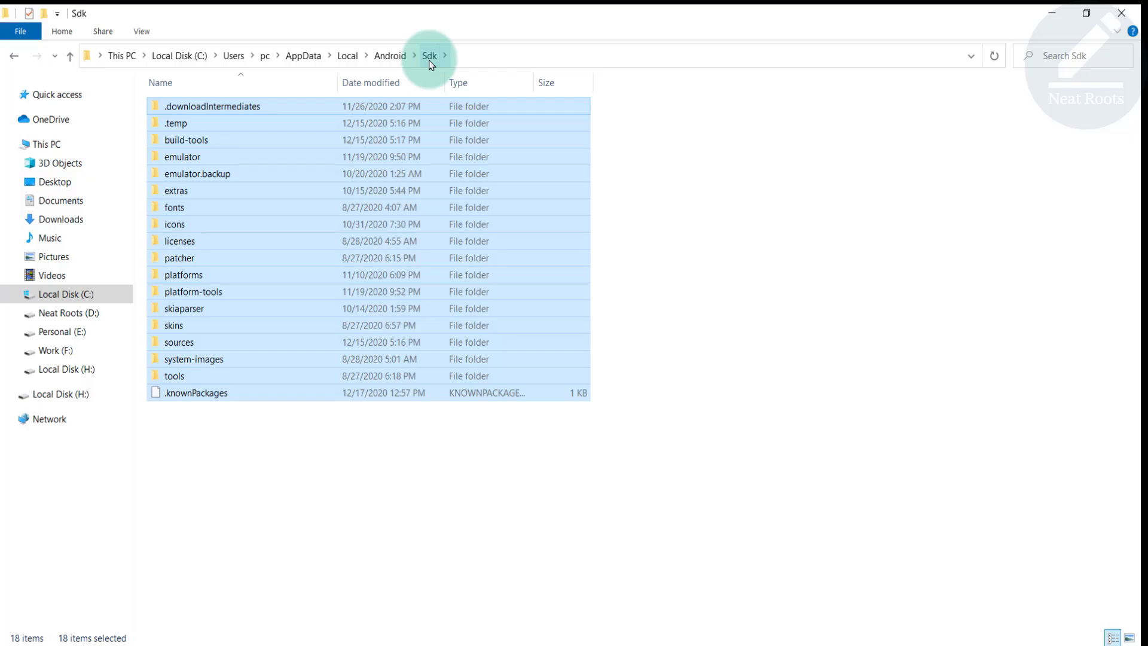
{"action": "left_click", "coordinate": [1121, 13]}
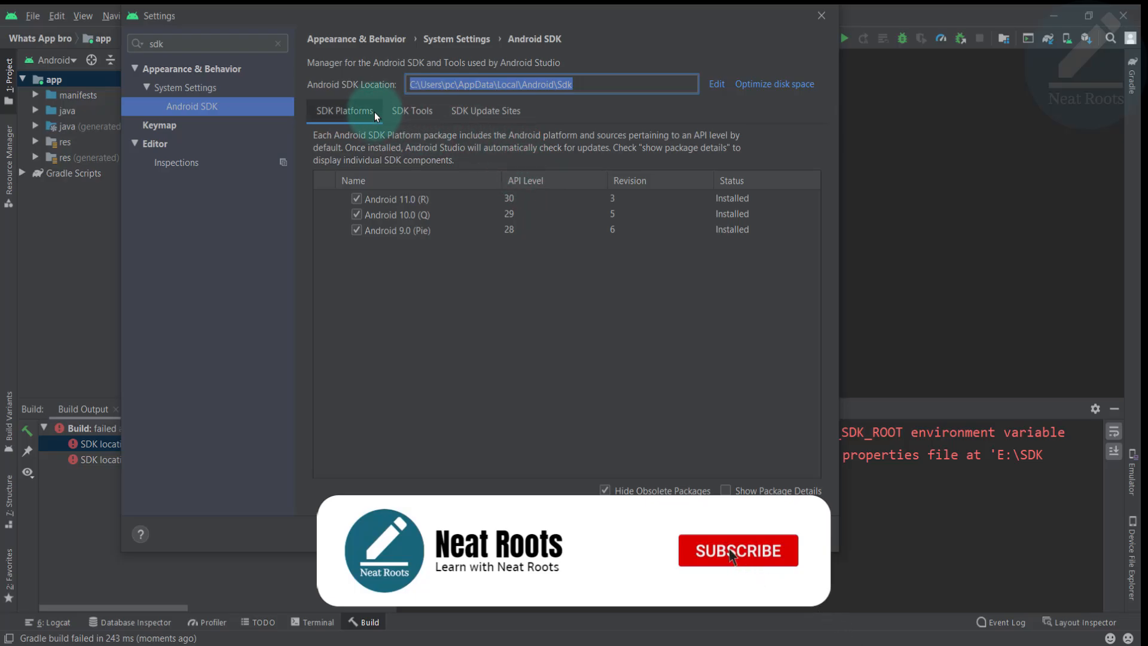
Review the SDK platforms, SDK tools and SDK update sites listed for the Android SDK
{"action": "left_click", "coordinate": [399, 112]}
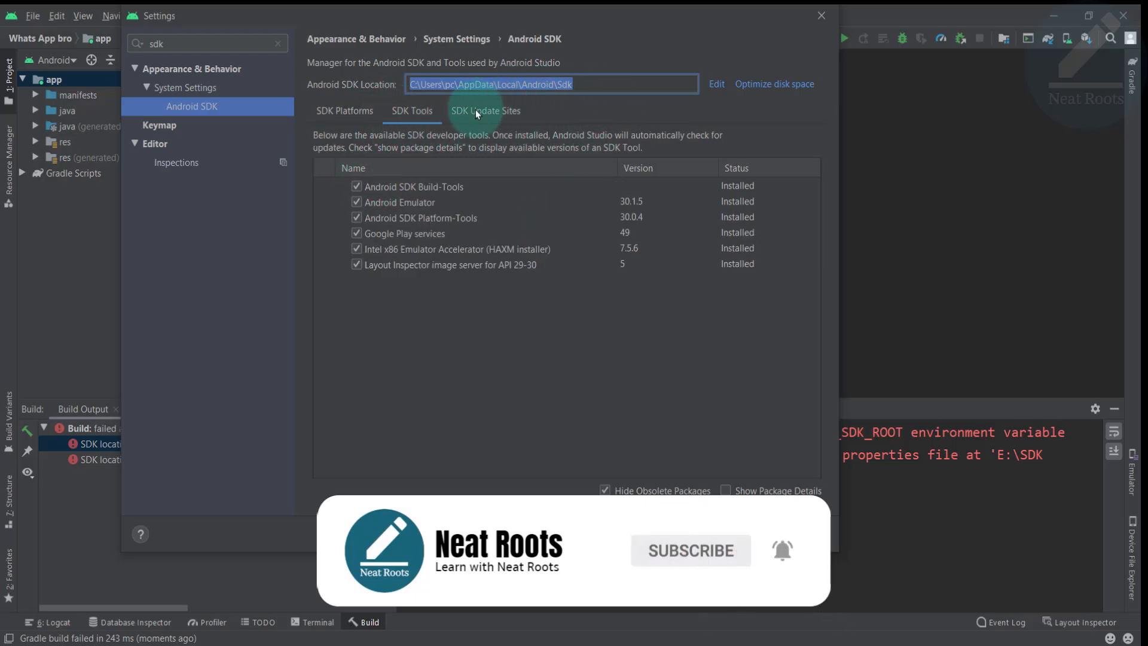
{"action": "left_click", "coordinate": [347, 110]}
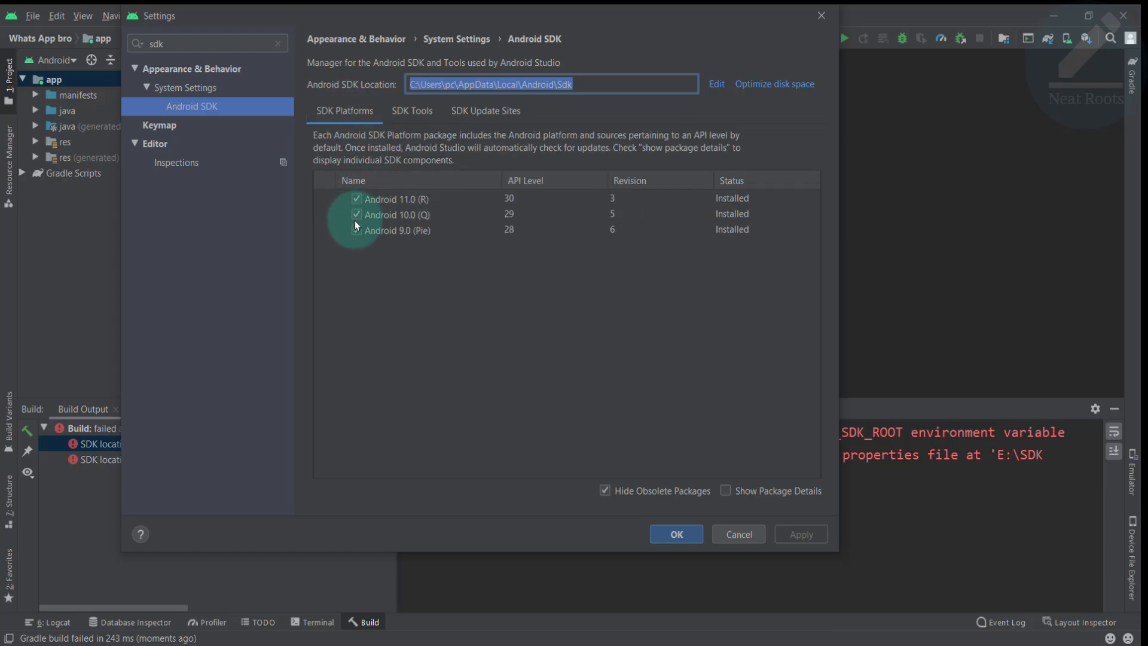
{"action": "left_click", "coordinate": [410, 112]}
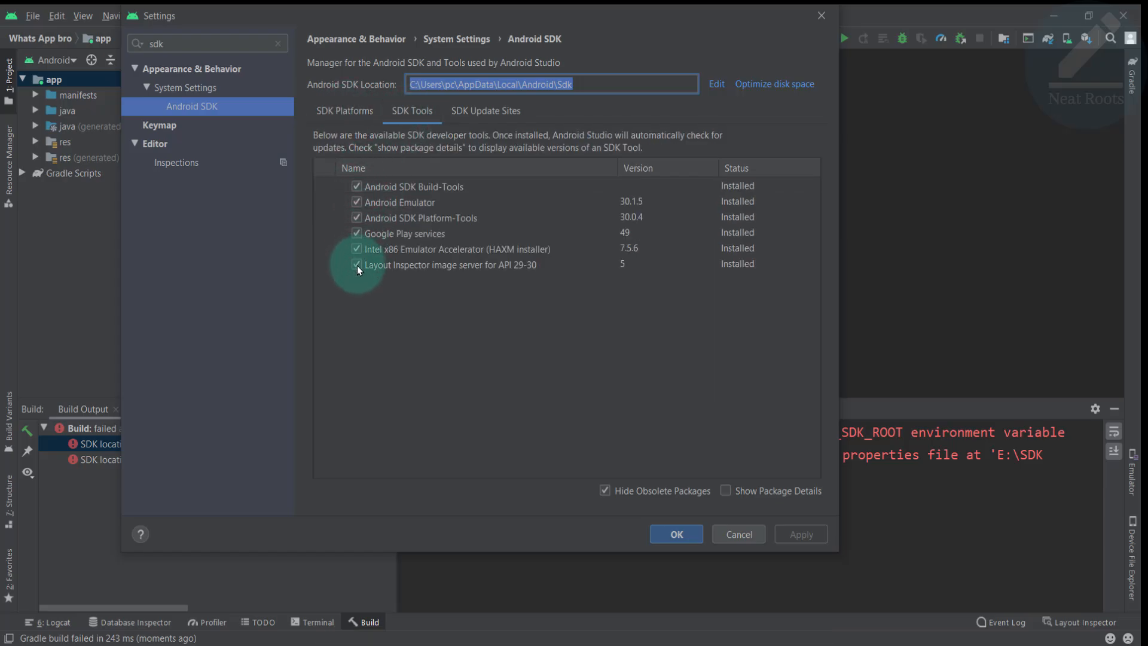
{"action": "left_click", "coordinate": [459, 110]}
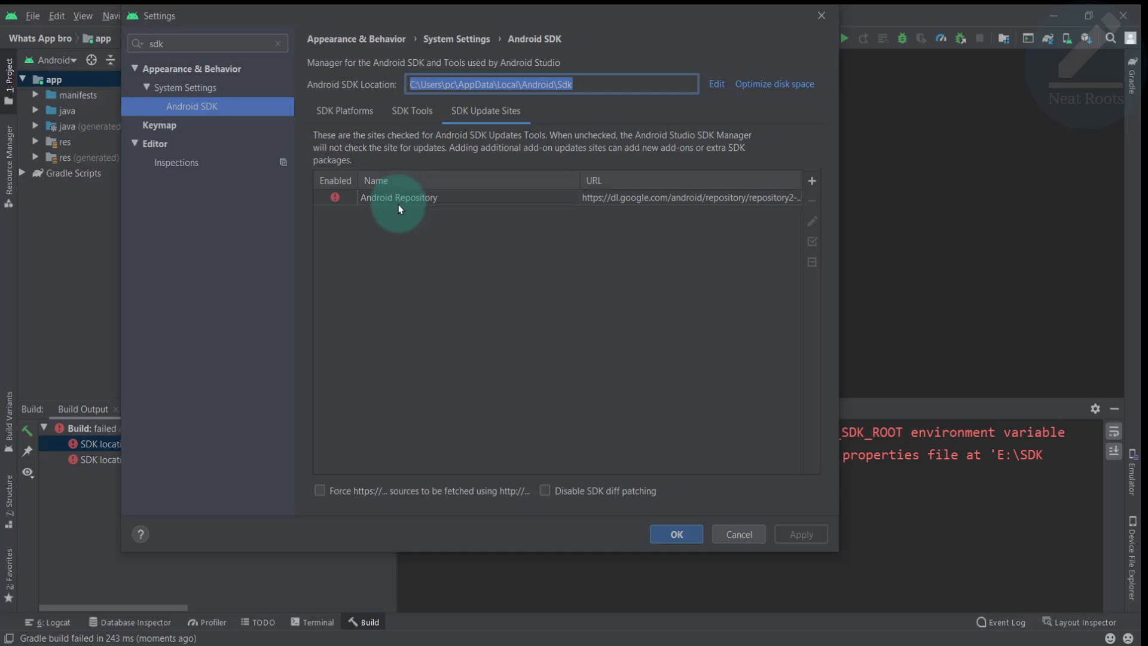
{"action": "left_click", "coordinate": [399, 198]}
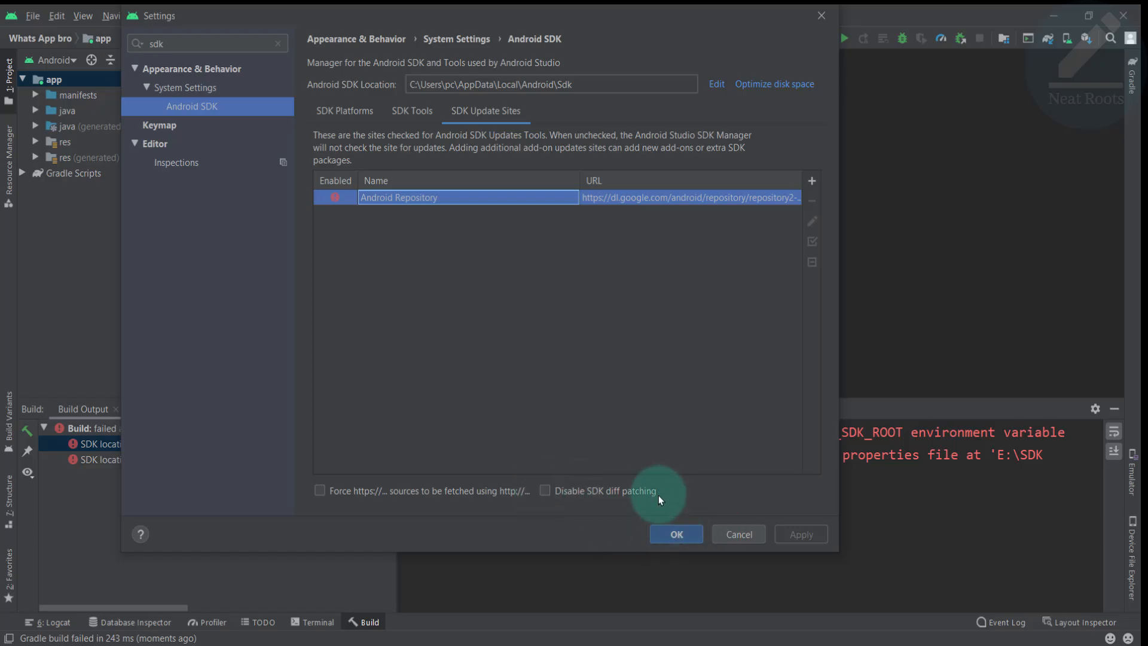
Start editing the Android SDK location and continue the SDK setup with C:\Users\pc\AppData\Local\Android\Sdk as the location
{"action": "left_click", "coordinate": [716, 84]}
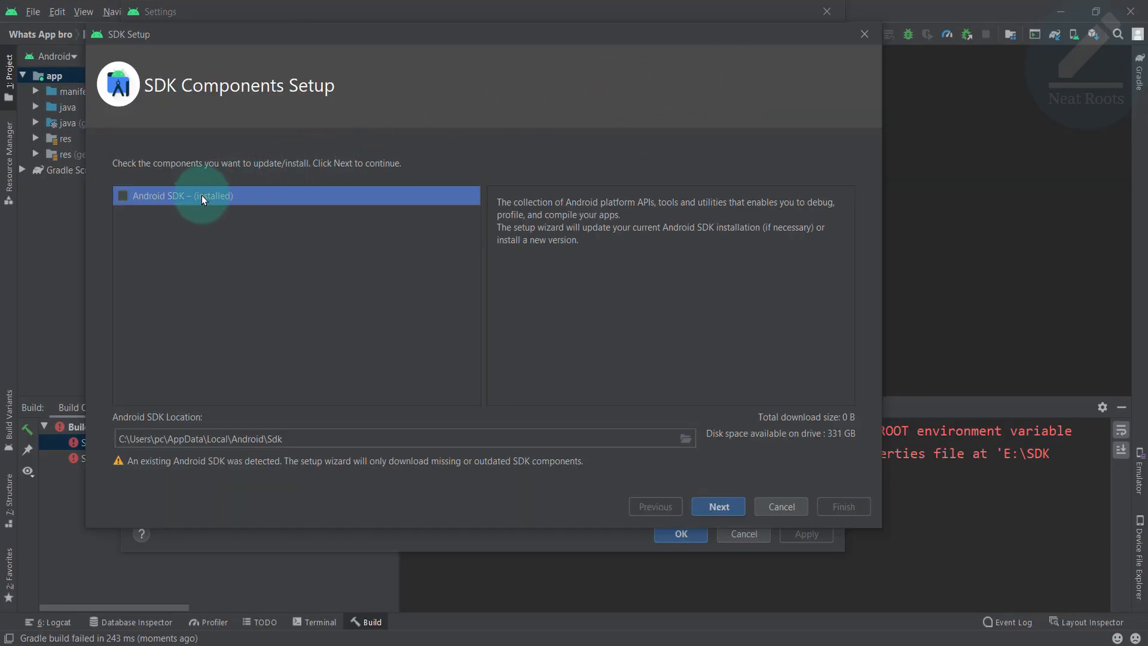
{"action": "left_click", "coordinate": [201, 196]}
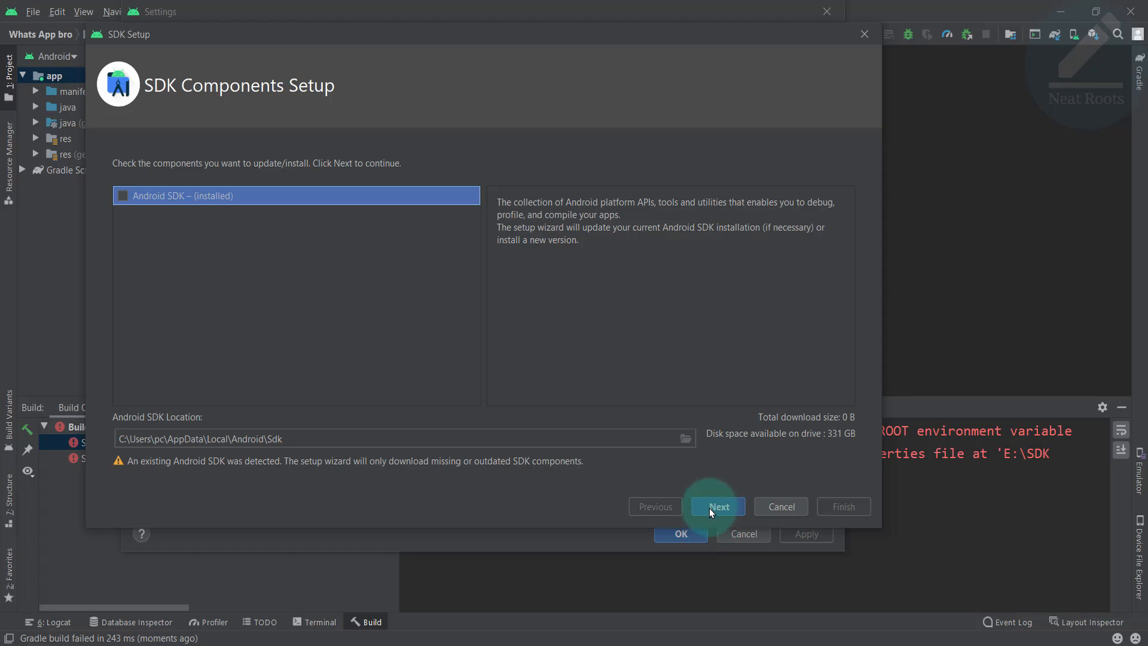
{"action": "left_click", "coordinate": [574, 436]}
{"action": "left_click_drag", "start_coordinate": [536, 432], "coordinate": [126, 427]}
{"action": "left_click", "coordinate": [726, 506]}
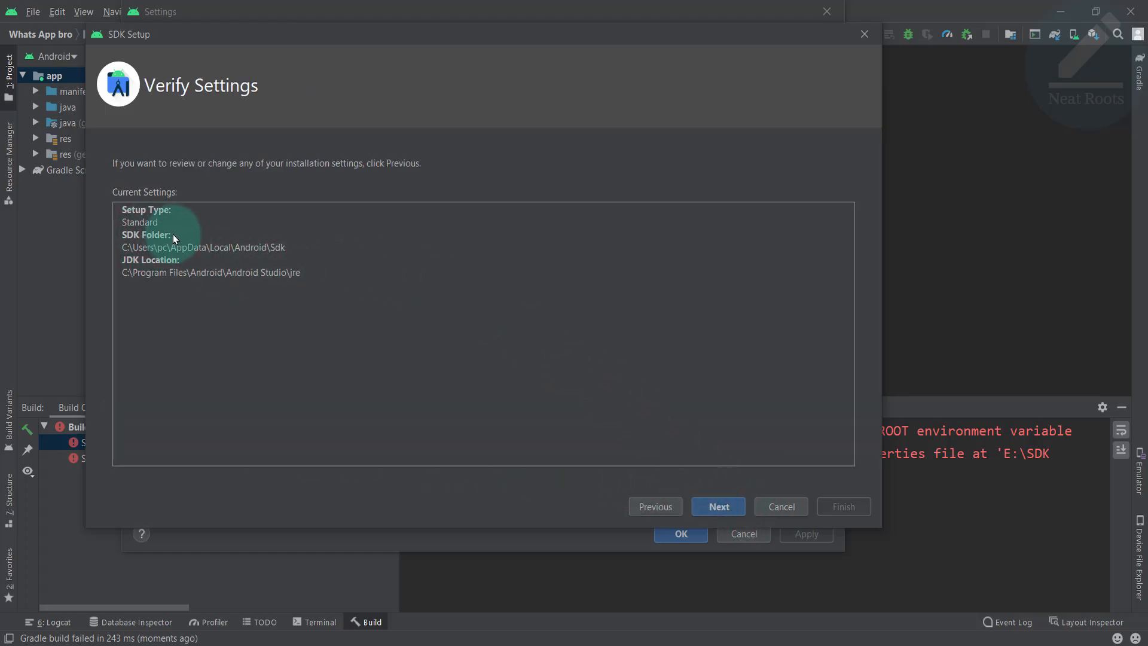
Review the SDK folder and JDK location in the setup summary, and proceed to the component download
{"action": "left_click", "coordinate": [187, 260]}
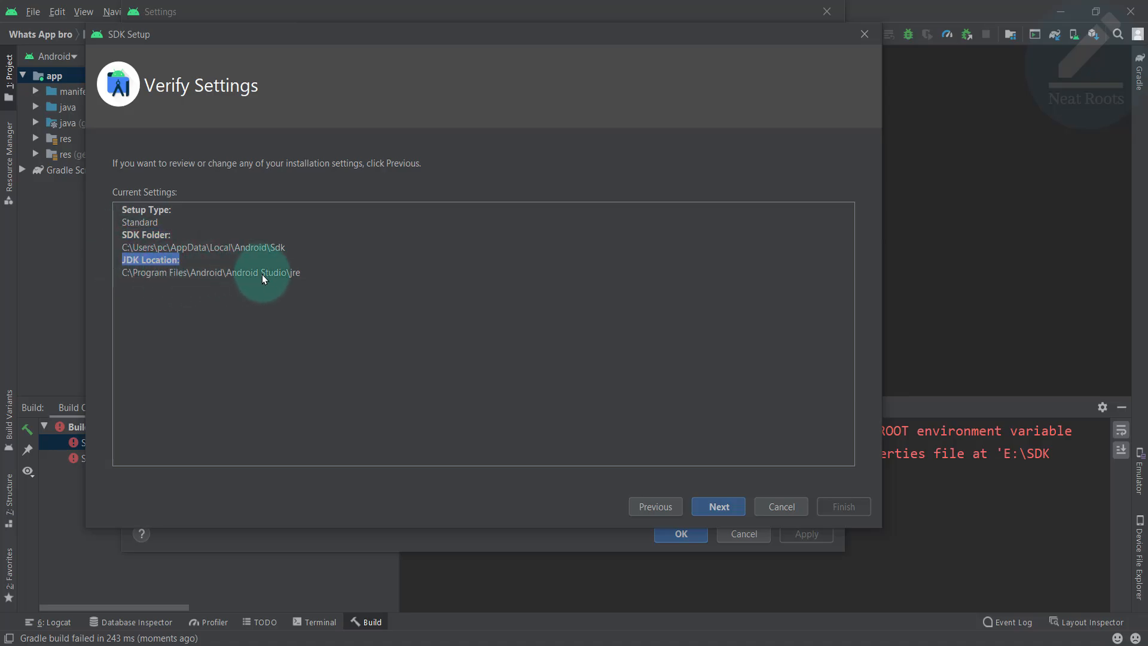
{"action": "left_click_drag", "start_coordinate": [313, 273], "coordinate": [203, 273]}
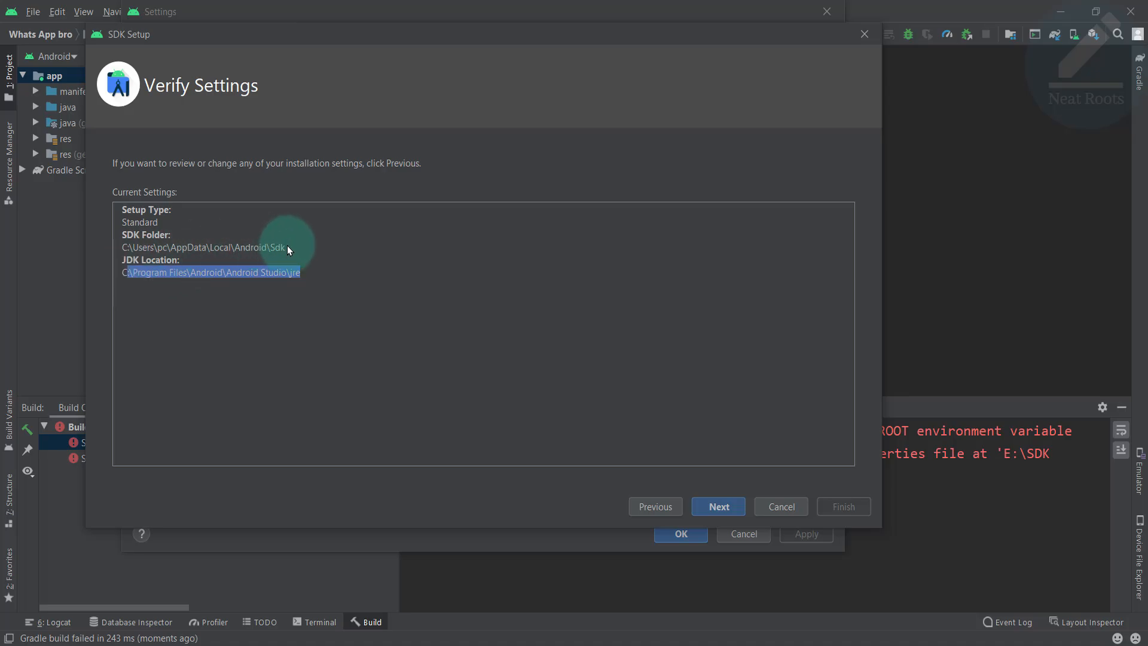
{"action": "left_click_drag", "start_coordinate": [288, 249], "coordinate": [141, 250]}
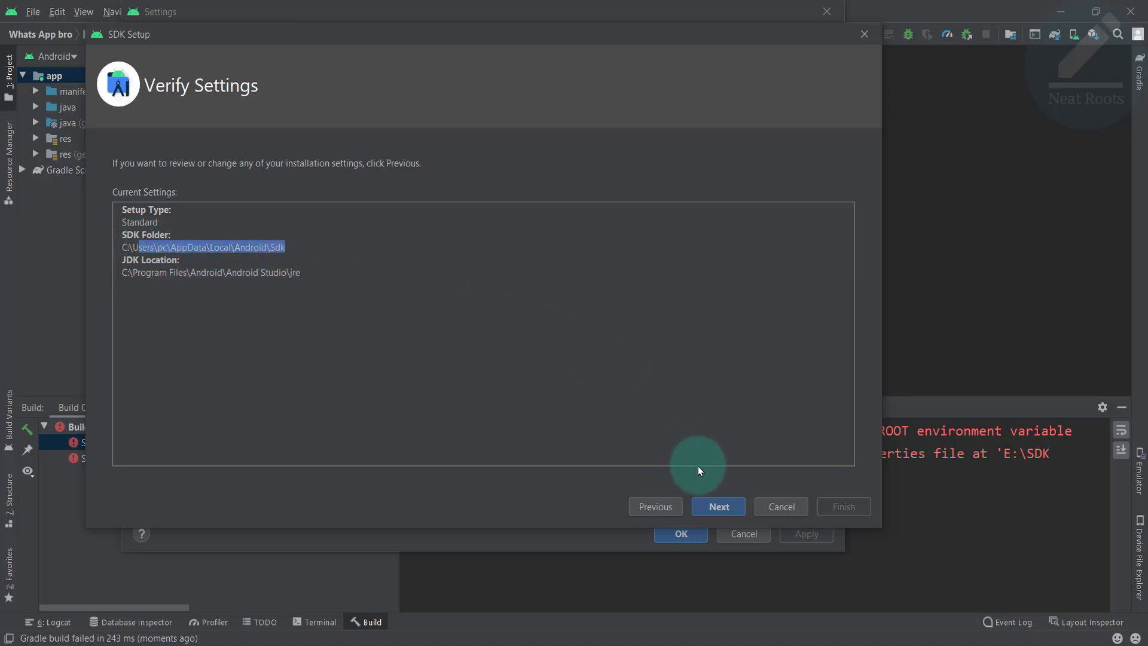
{"action": "left_click_drag", "start_coordinate": [305, 274], "coordinate": [257, 274]}
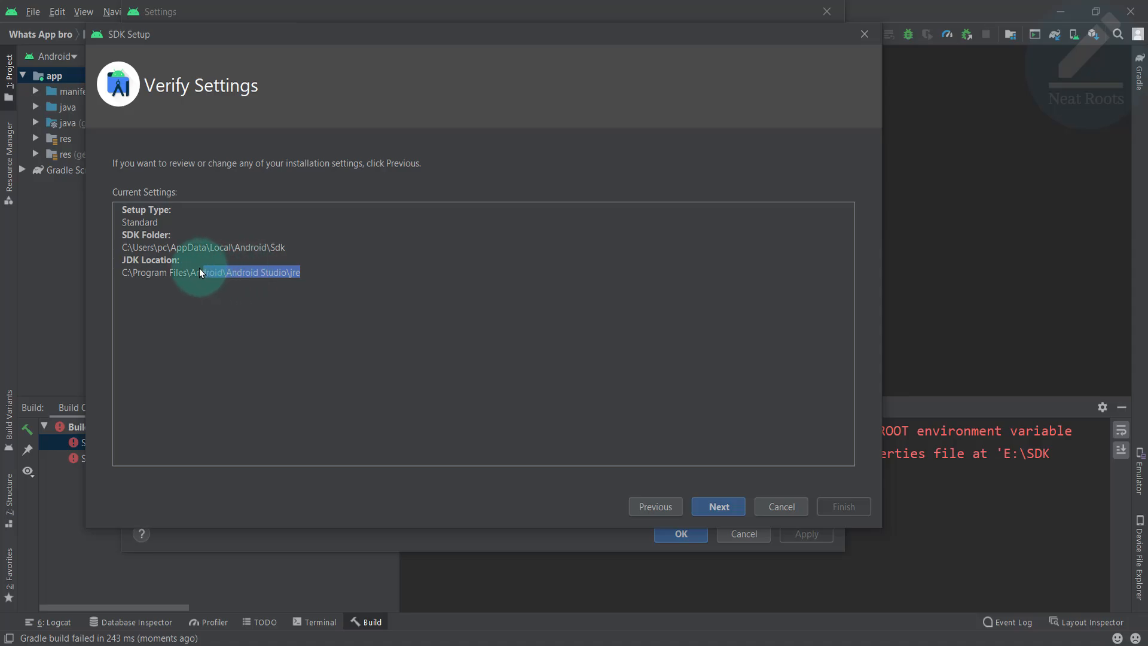
{"action": "left_click_drag", "start_coordinate": [194, 271], "coordinate": [171, 271]}
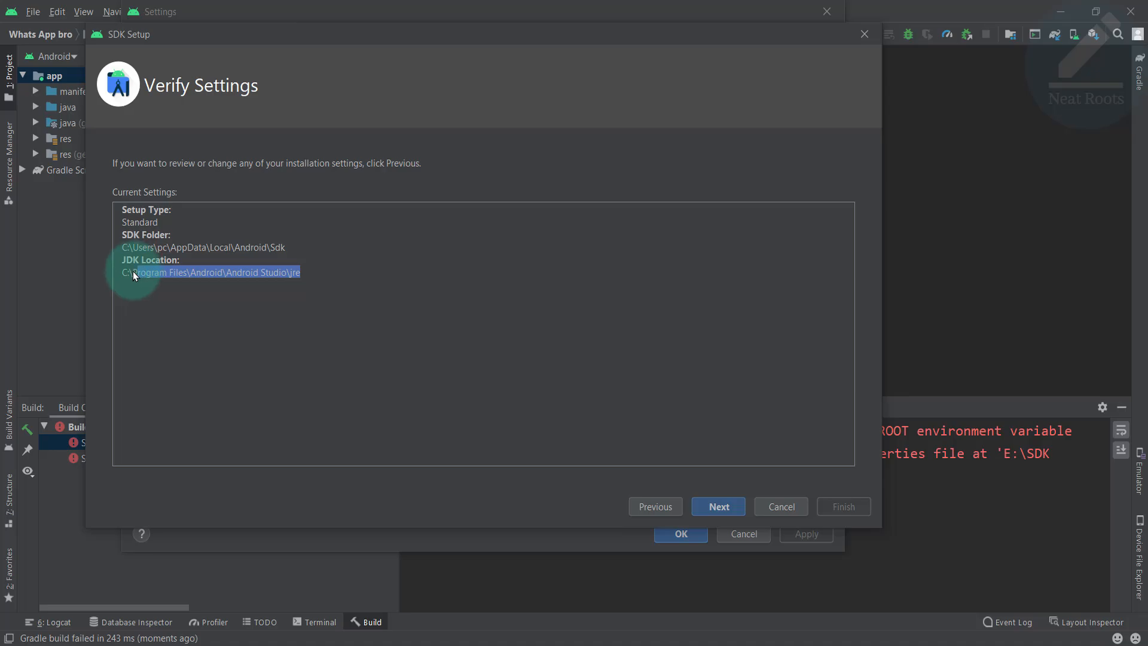
{"action": "left_click", "coordinate": [712, 500]}
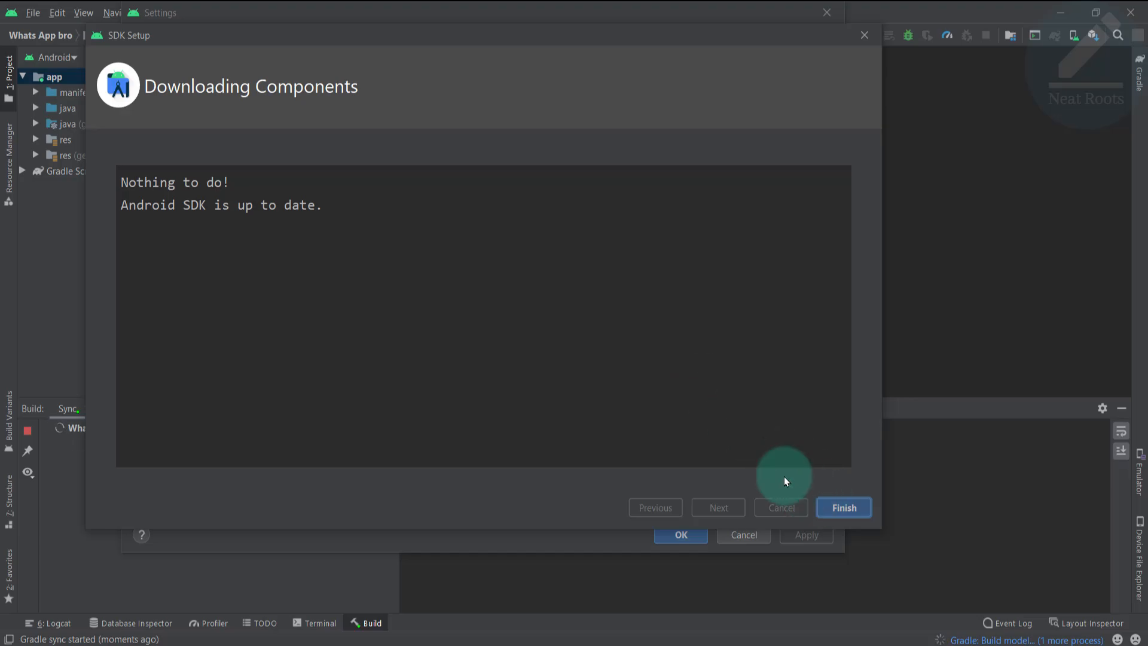
Read the component download result, finish the SDK setup and accept the IDE settings
{"action": "left_click_drag", "start_coordinate": [323, 205], "coordinate": [132, 186]}
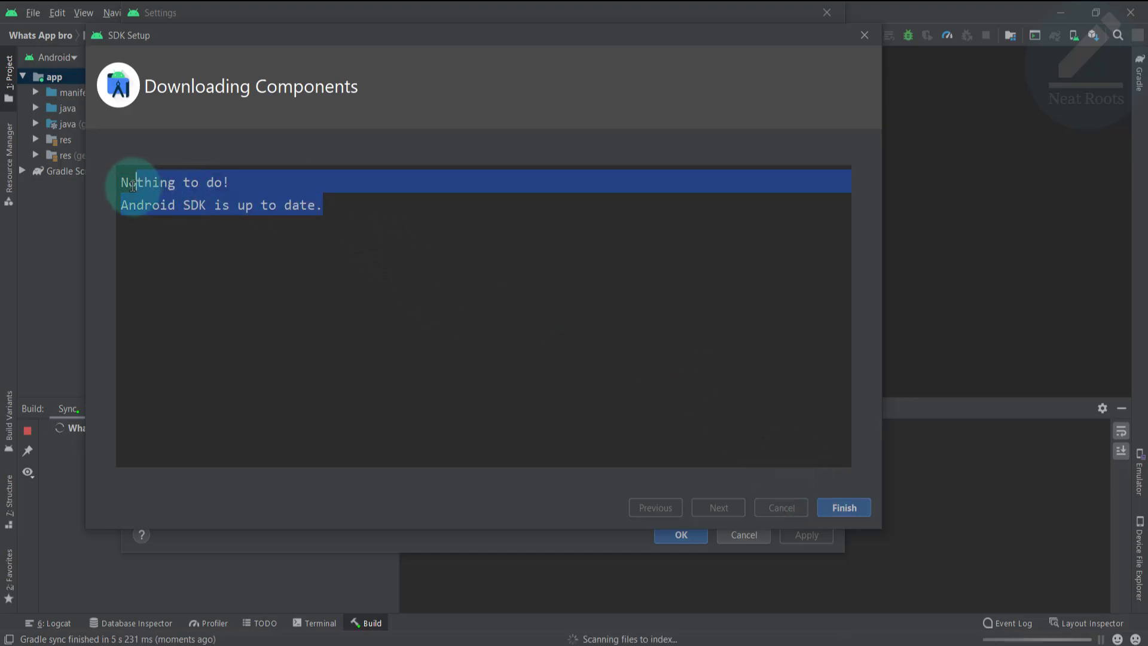
{"action": "left_click", "coordinate": [203, 209]}
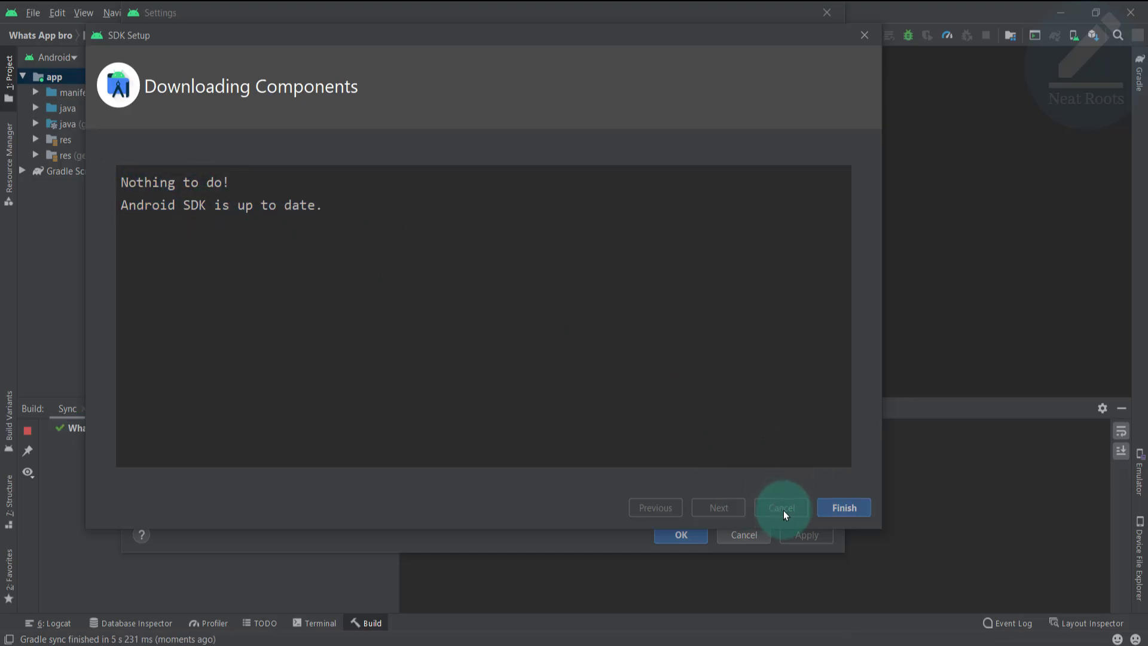
{"action": "left_click", "coordinate": [837, 504]}
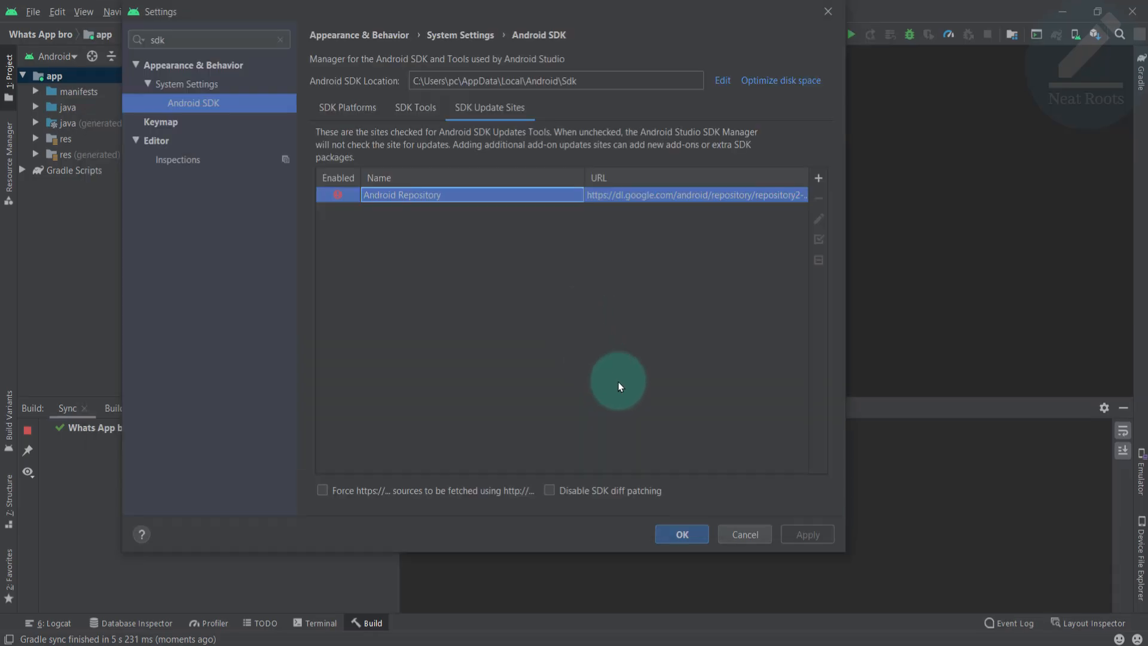
{"action": "left_click", "coordinate": [680, 534]}
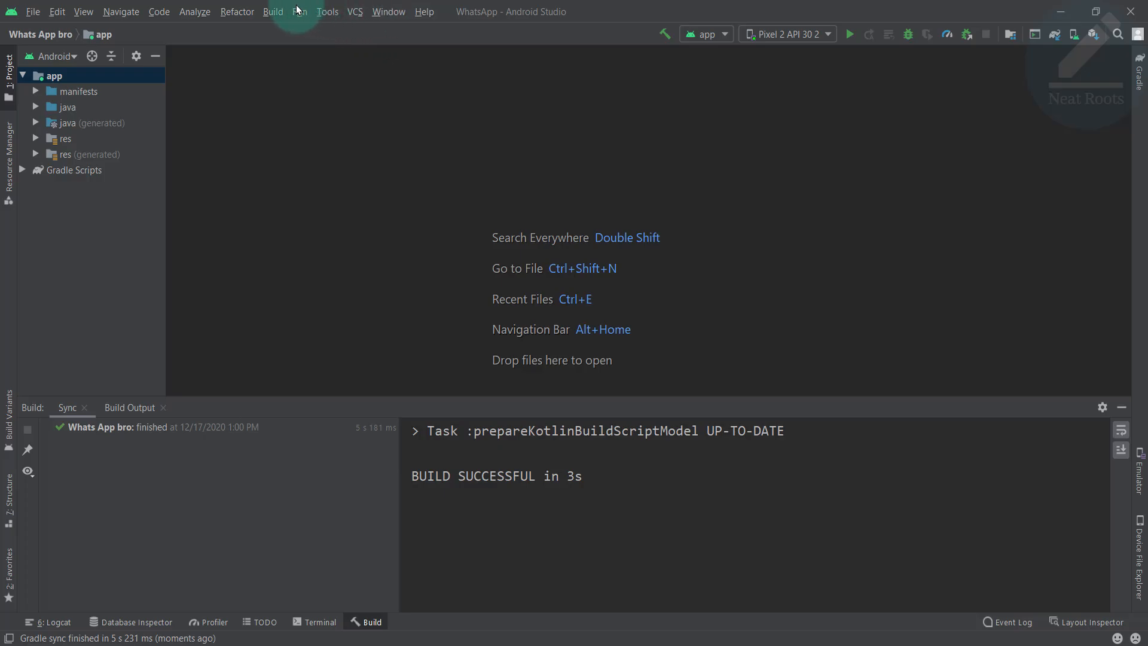
Rebuild the project and examine the build output, opening FragmentAdapter.java from its deprecated API note
{"action": "left_click", "coordinate": [273, 11]}
{"action": "left_click", "coordinate": [329, 254]}
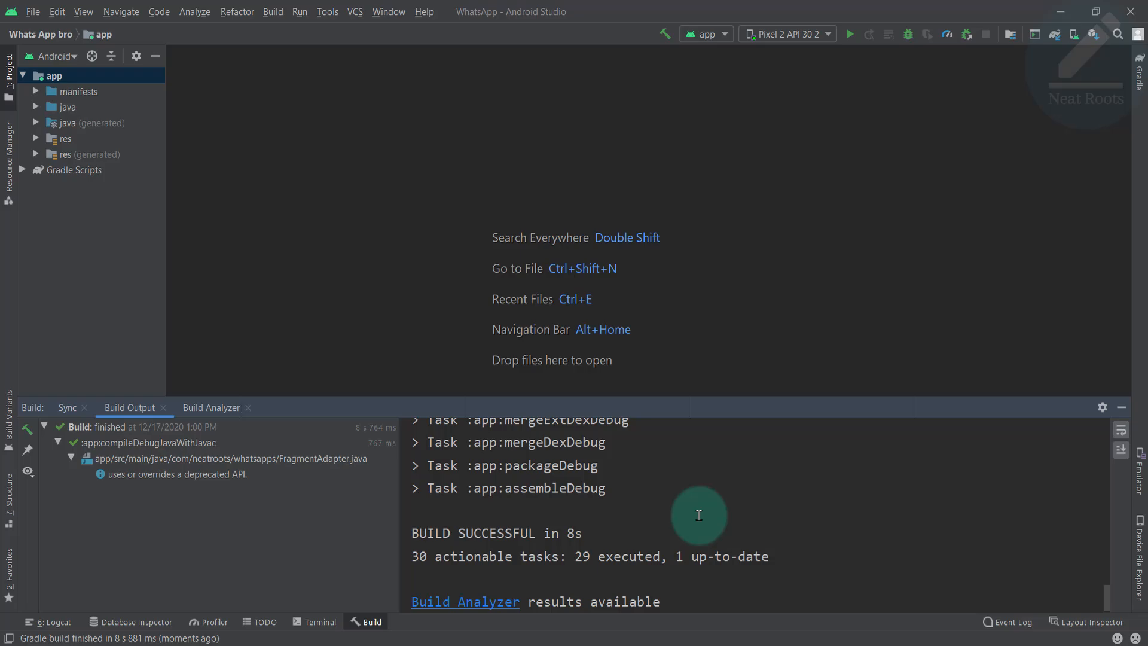
{"action": "scroll", "coordinate": [698, 514], "scroll_direction": "up", "scroll_amount": 7}
{"action": "scroll", "coordinate": [698, 515], "scroll_direction": "down", "scroll_amount": 1}
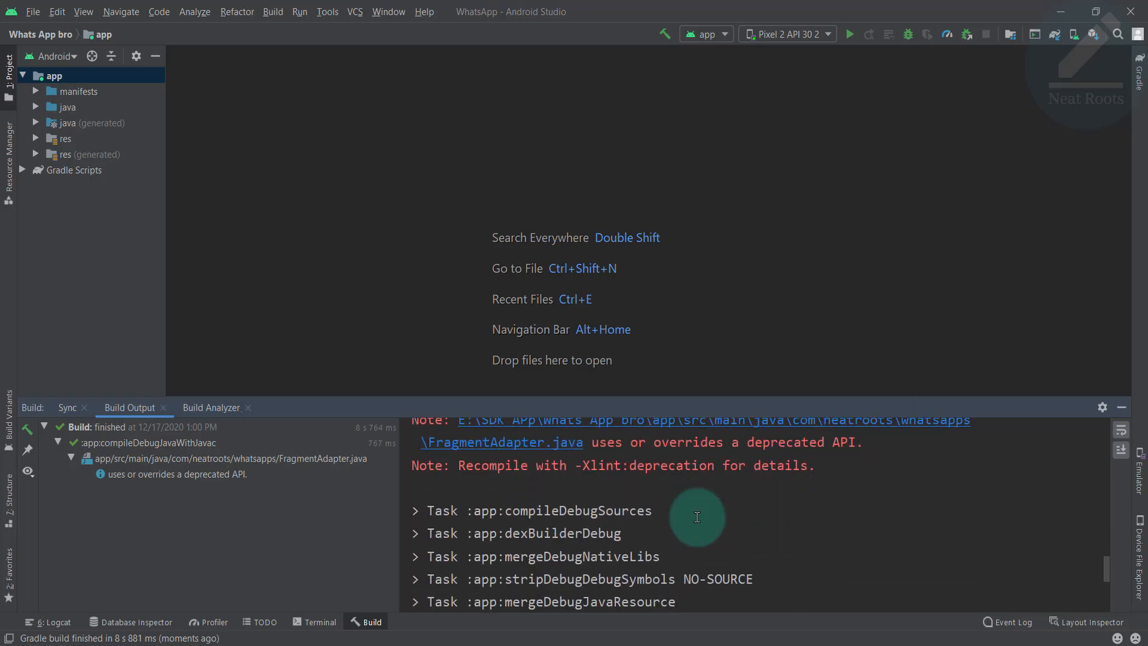
{"action": "scroll", "coordinate": [697, 516], "scroll_direction": "up", "scroll_amount": 1}
{"action": "left_click", "coordinate": [571, 511]}
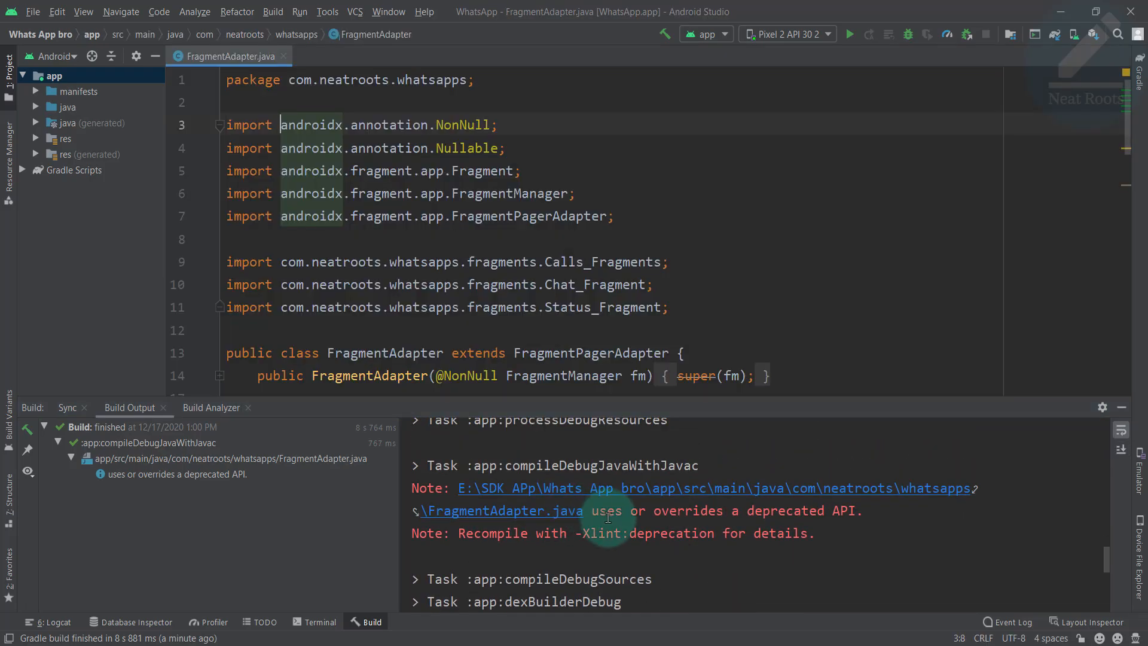
{"action": "scroll", "coordinate": [646, 522], "scroll_direction": "down", "scroll_amount": 4}
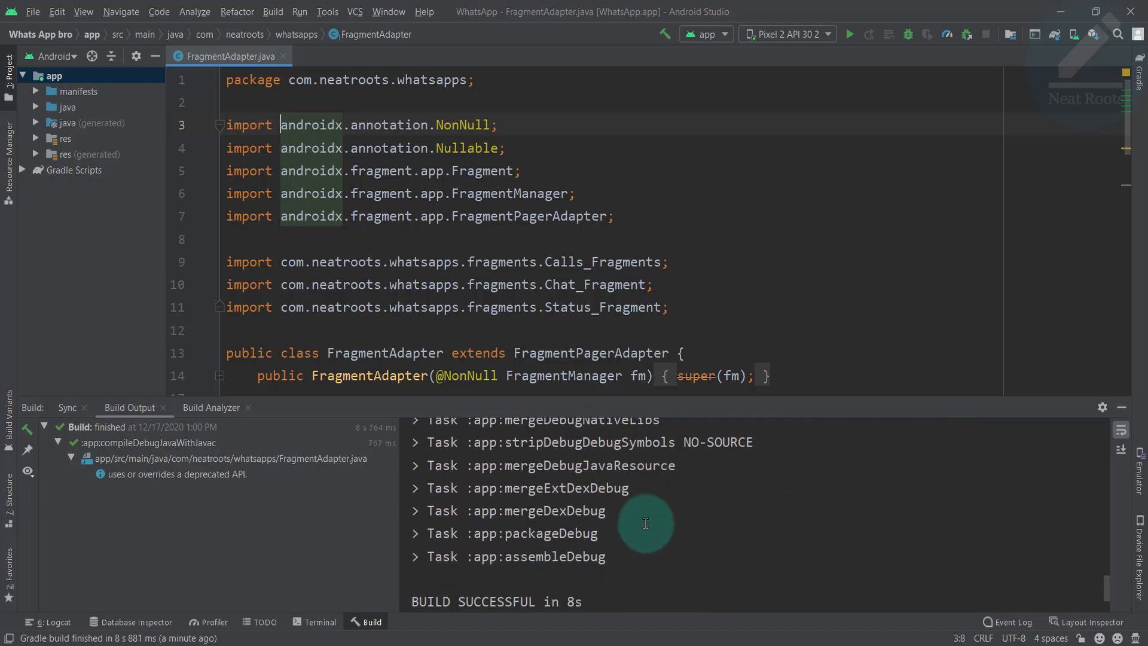
{"action": "scroll", "coordinate": [644, 524], "scroll_direction": "up", "scroll_amount": 6}
{"action": "scroll", "coordinate": [645, 524], "scroll_direction": "up", "scroll_amount": 4}
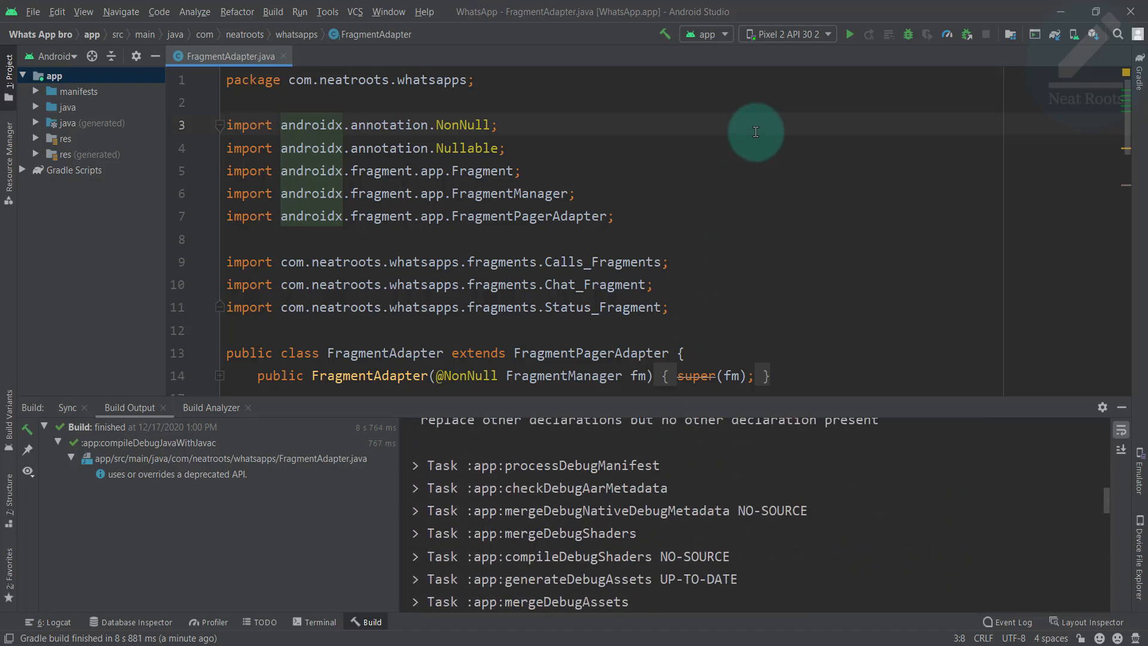
Run the app on the Pixel 2 API 30 2 emulator and move the emulator window toward the middle of the screen
{"action": "left_click", "coordinate": [799, 34]}
{"action": "left_click", "coordinate": [797, 34]}
{"action": "left_click", "coordinate": [851, 36]}
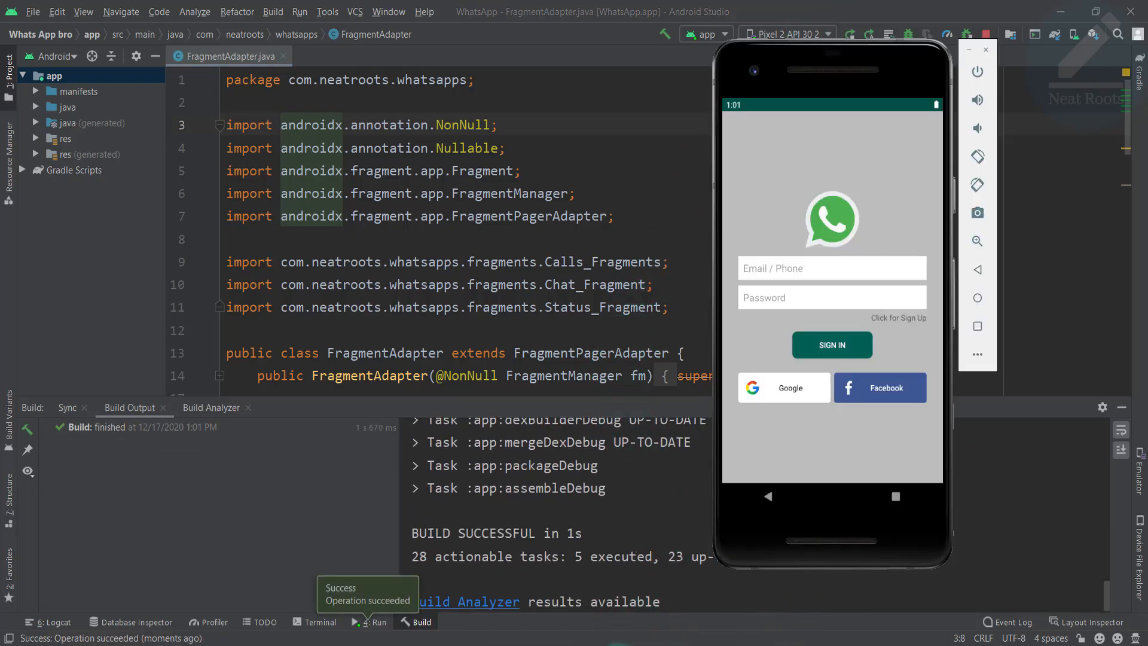
{"action": "left_click_drag", "start_coordinate": [810, 77], "coordinate": [576, 62]}
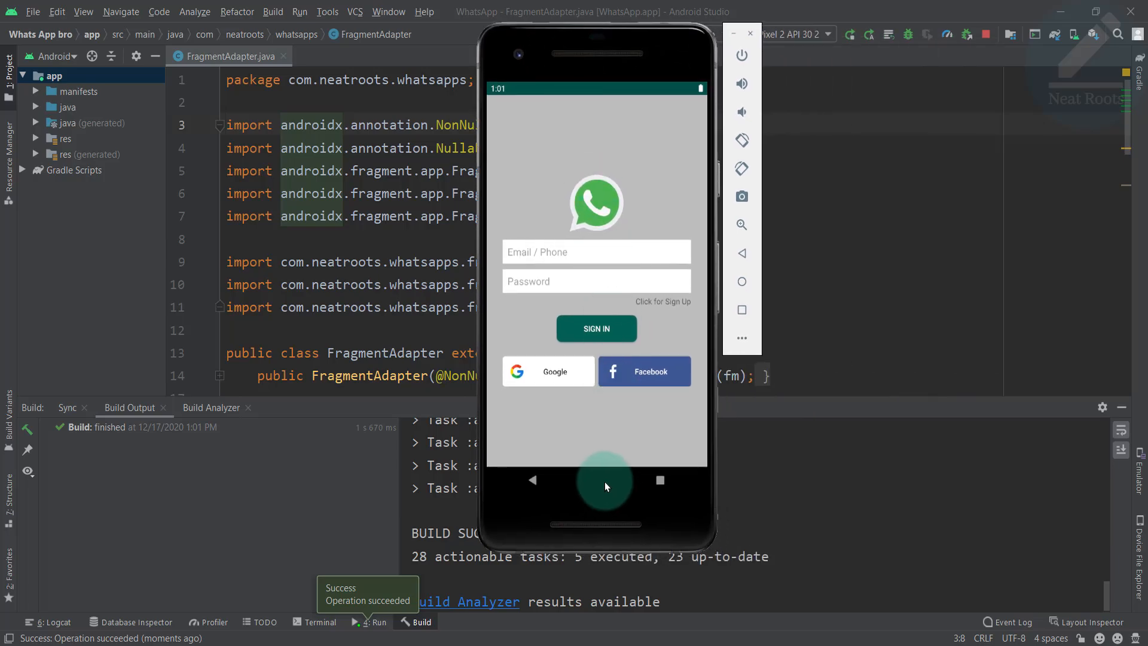